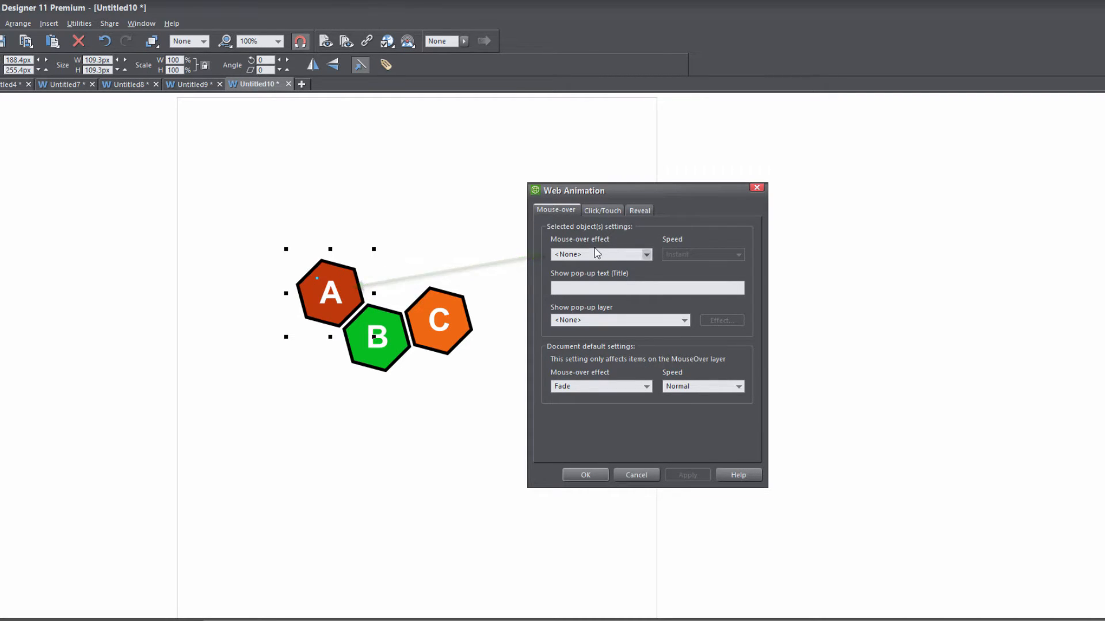
Step: Give hexagon A the Shake mouse-over effect and the pop-up text "Letter A", with no pop-up layer
click(647, 256)
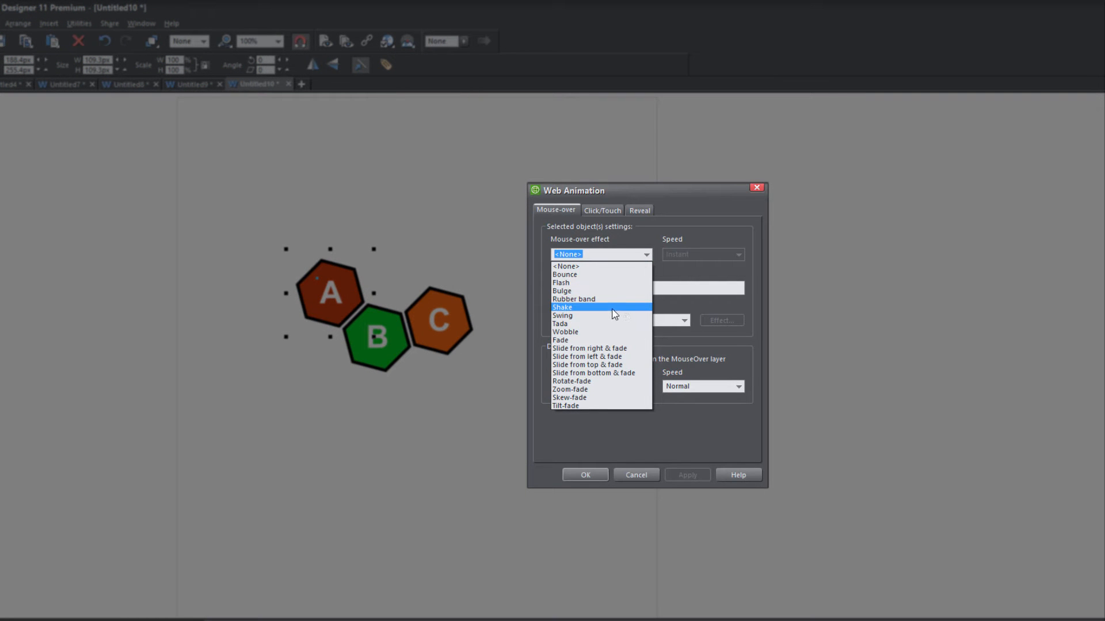
click(613, 308)
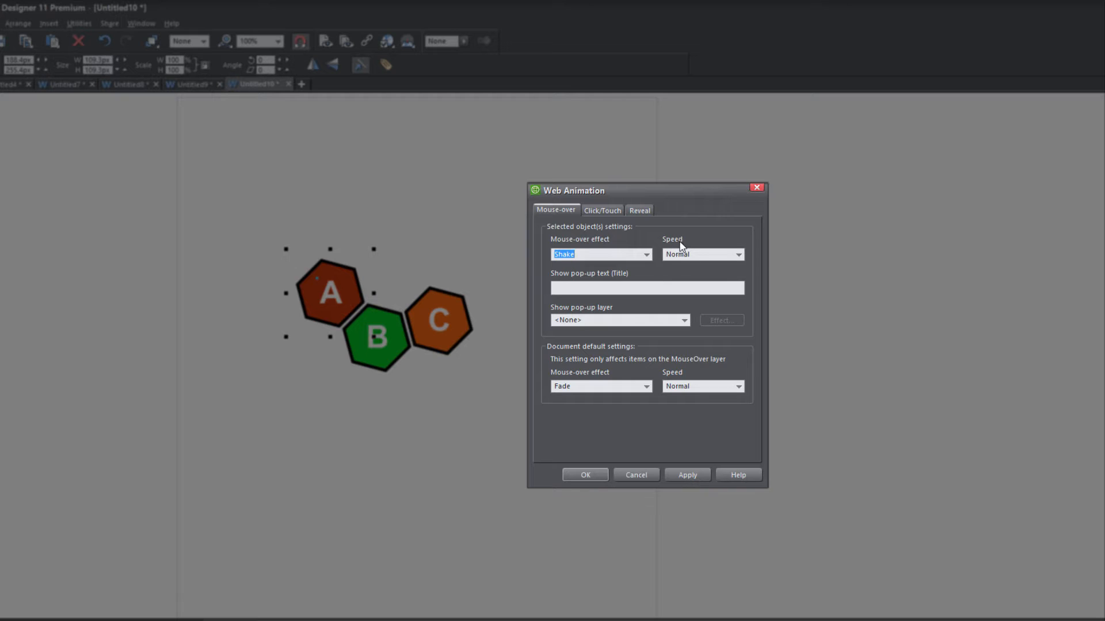
click(737, 255)
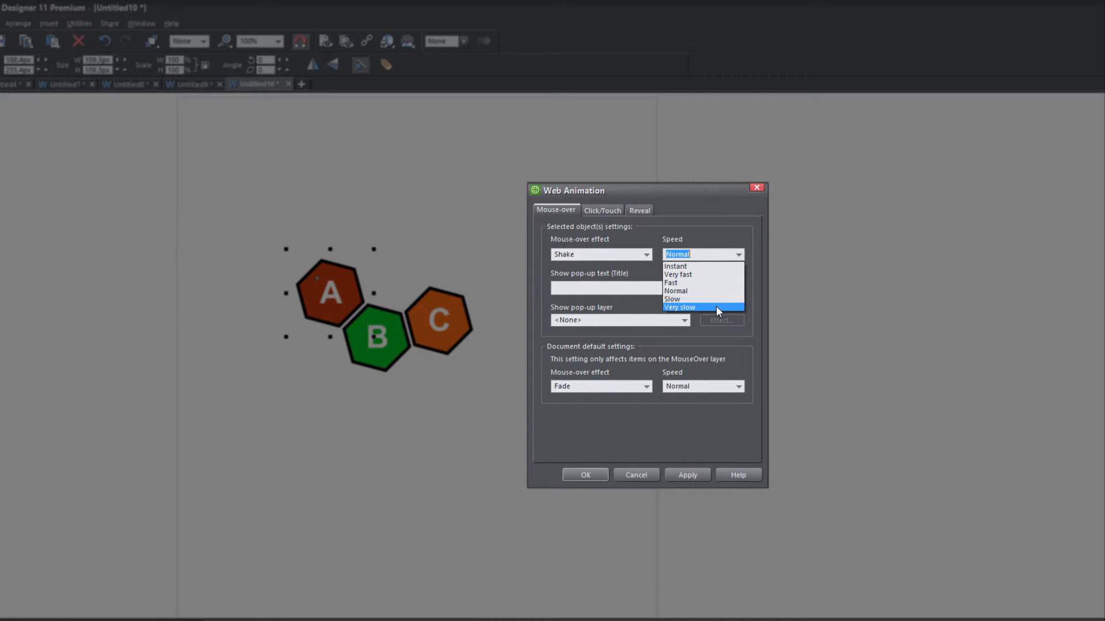
click(746, 222)
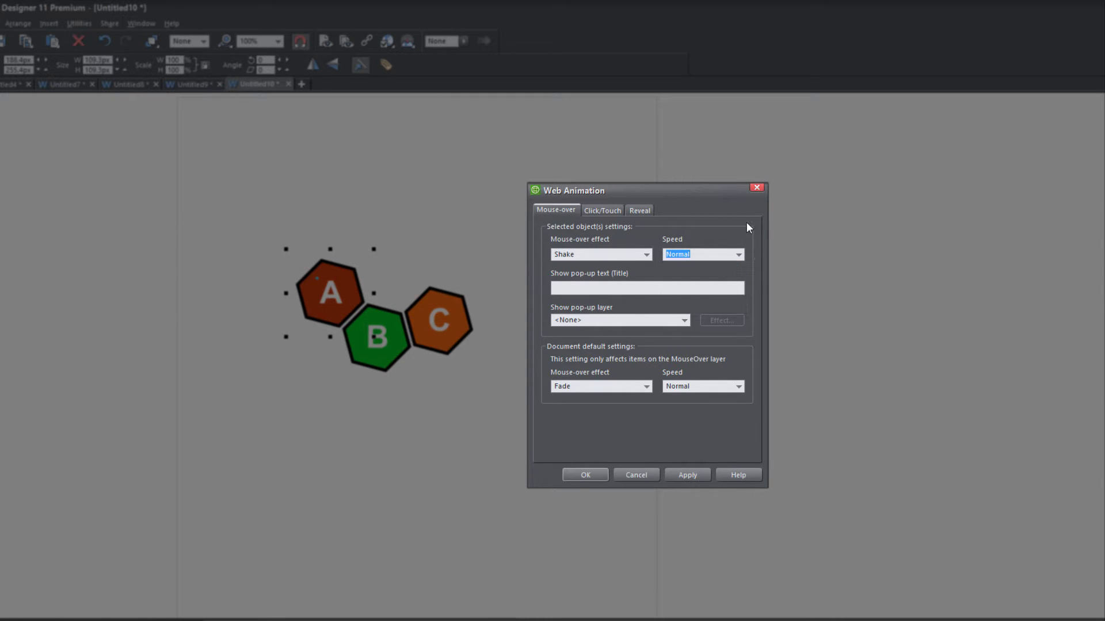
click(587, 289)
text(Letter A)
click(685, 319)
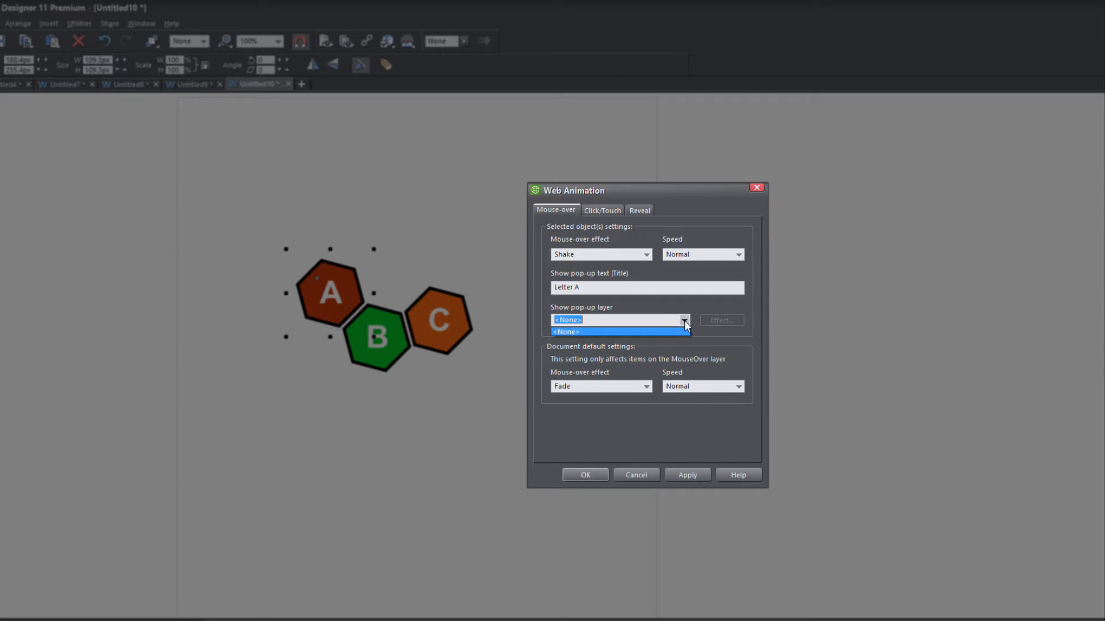
click(685, 321)
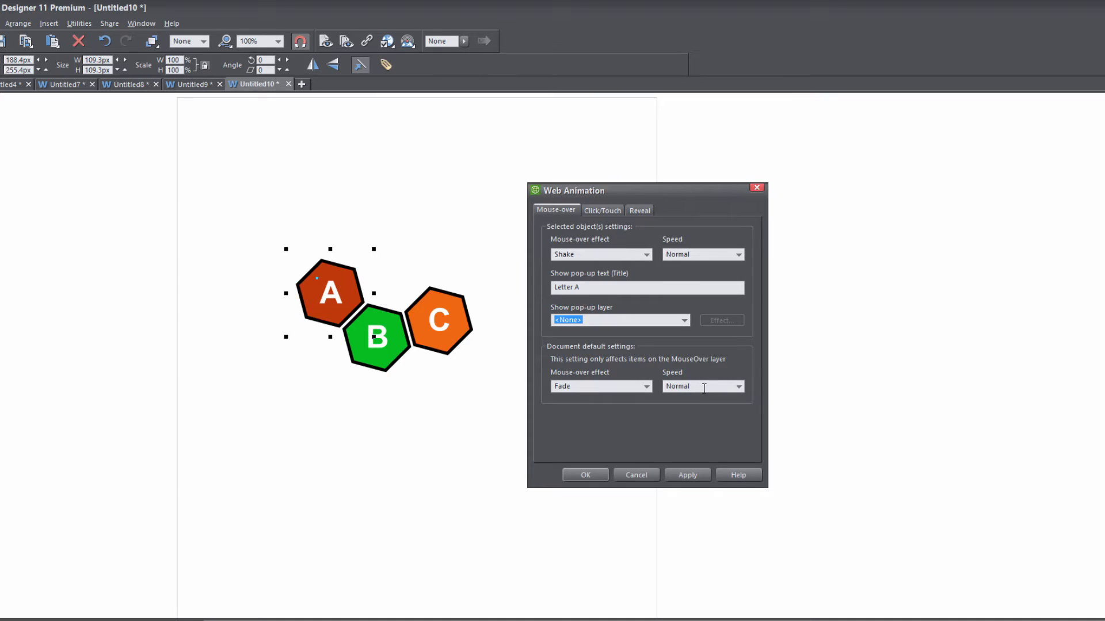
click(738, 387)
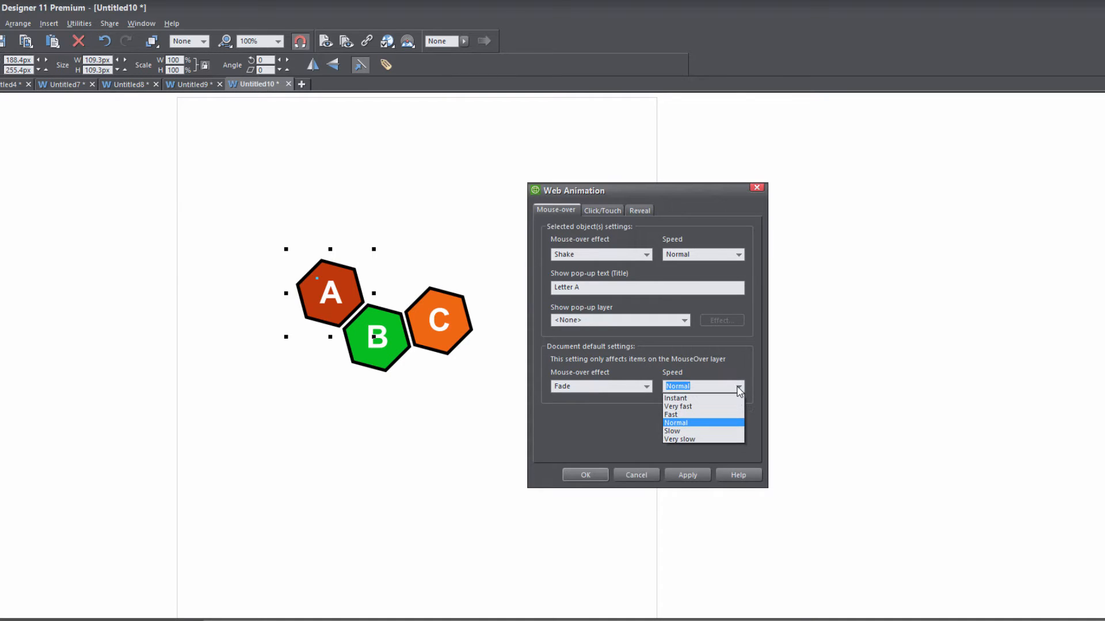
click(712, 364)
click(649, 385)
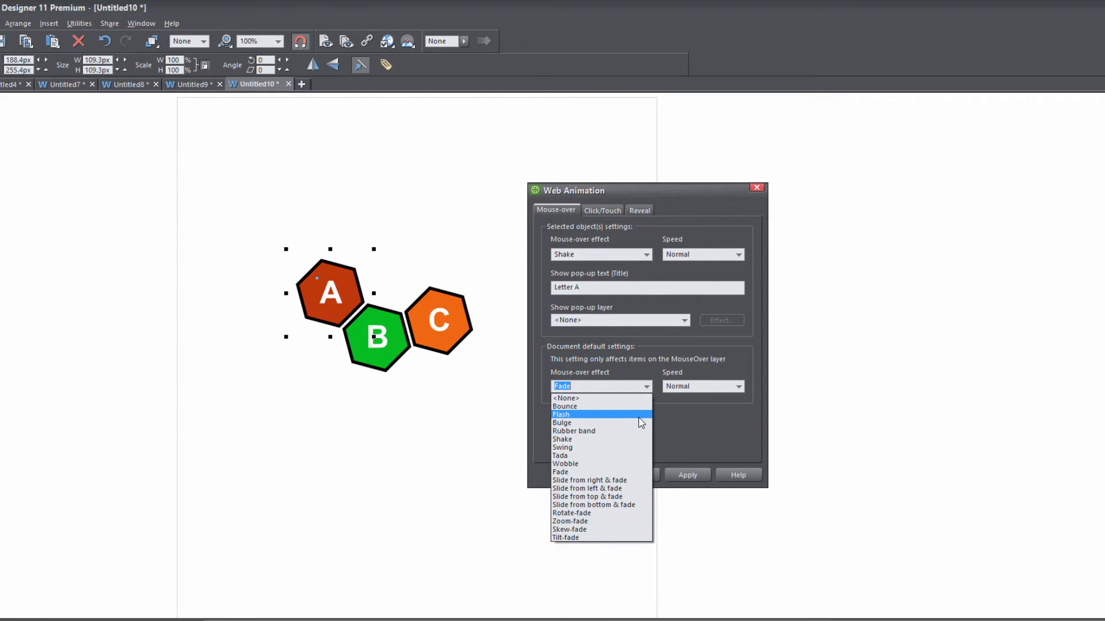
click(664, 423)
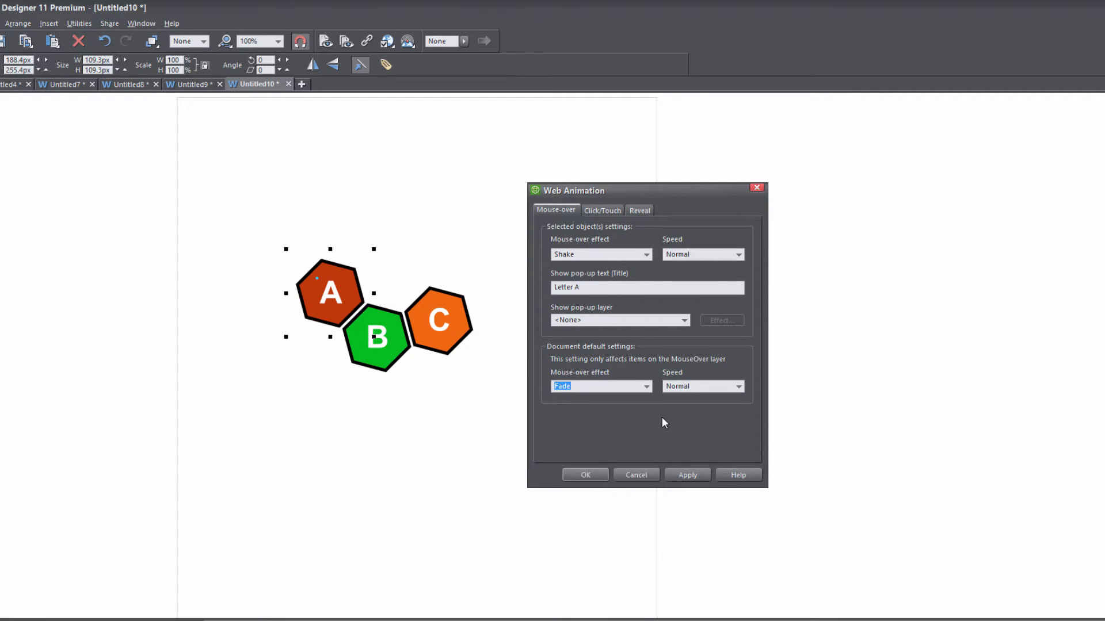
Step: Apply the mouse-over settings to hexagon A and preview the page
click(690, 475)
key(F5)
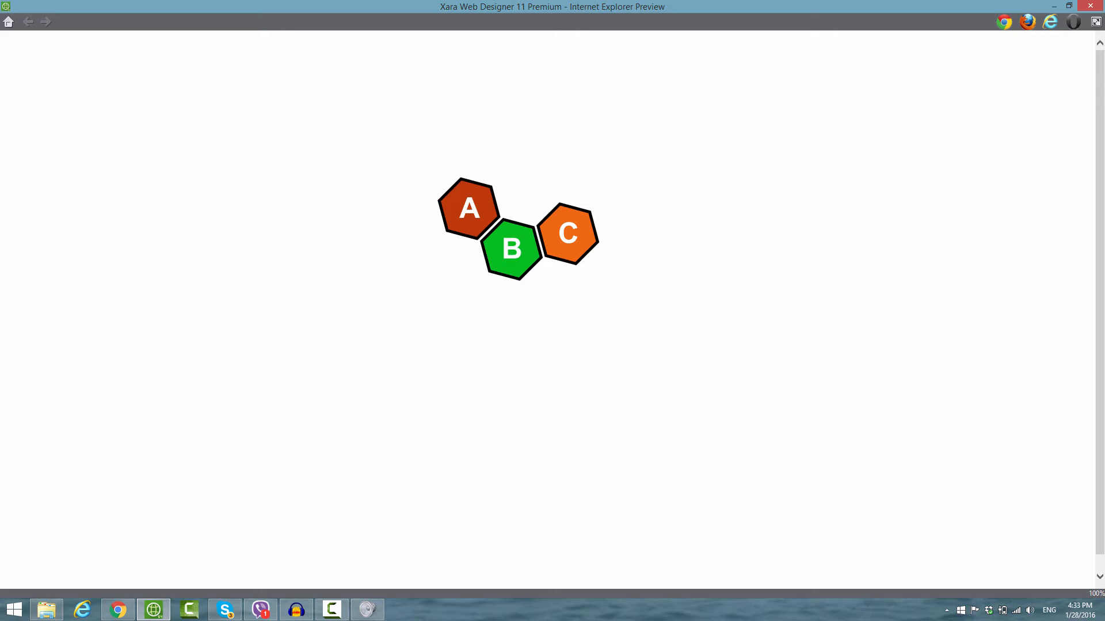
click(1090, 6)
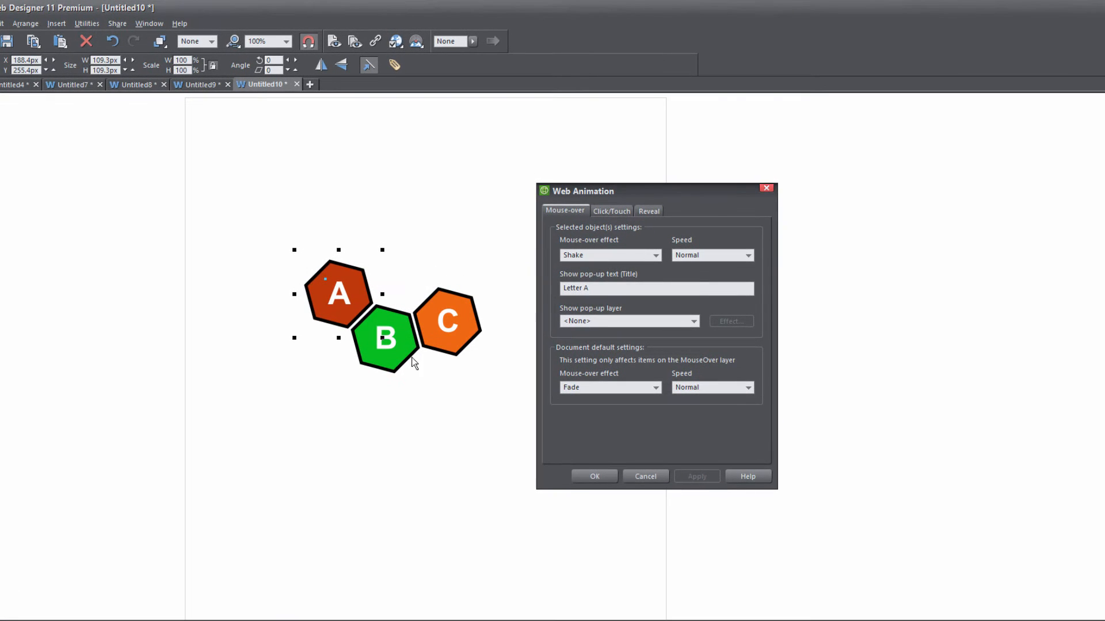
Step: Apply the Bounce mouse-over effect to hexagons B and C together and preview the page
shift+click(466, 332)
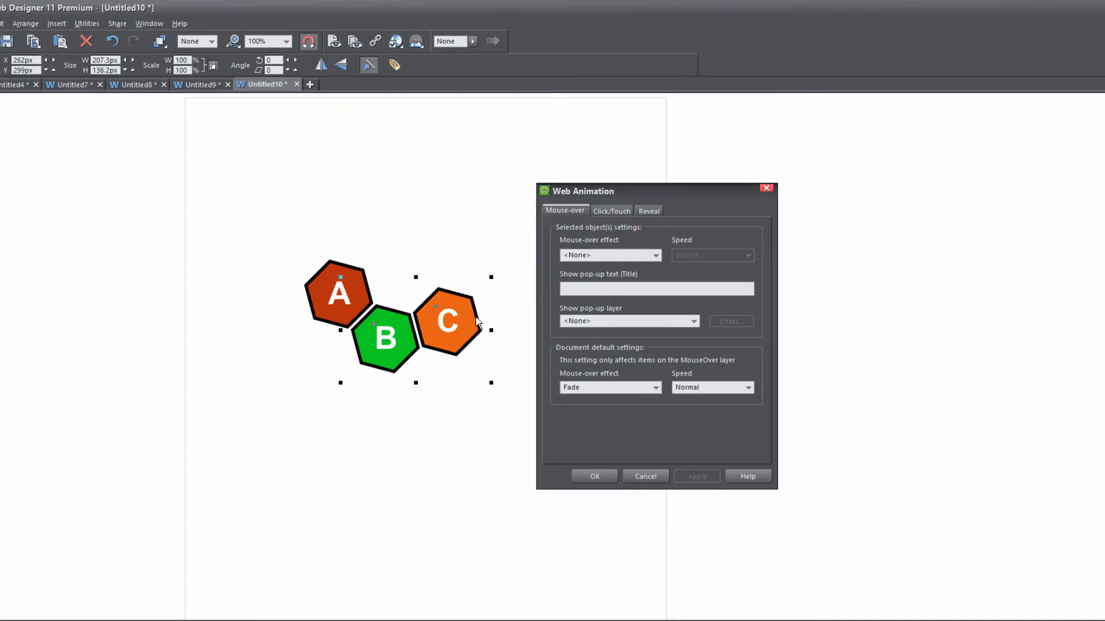
click(656, 256)
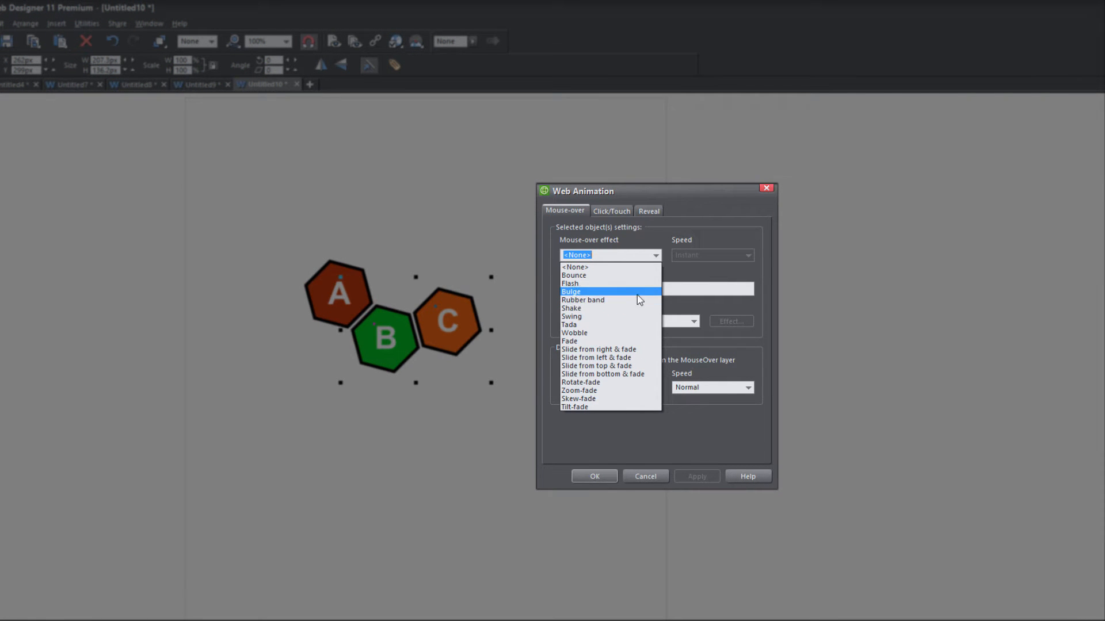
click(627, 275)
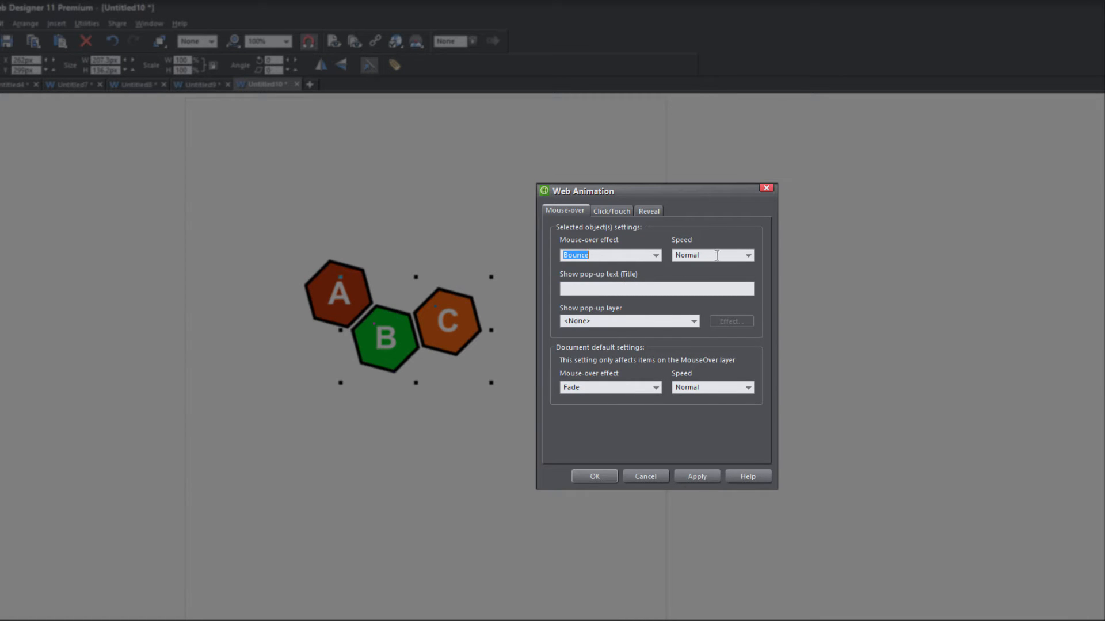
click(663, 292)
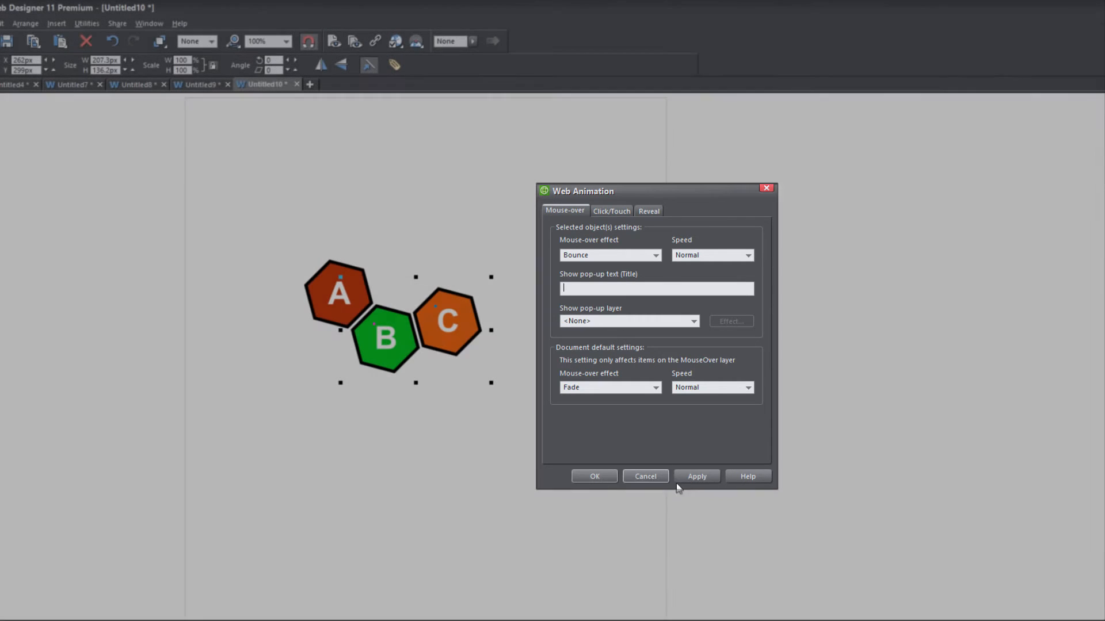
click(696, 477)
key(F5)
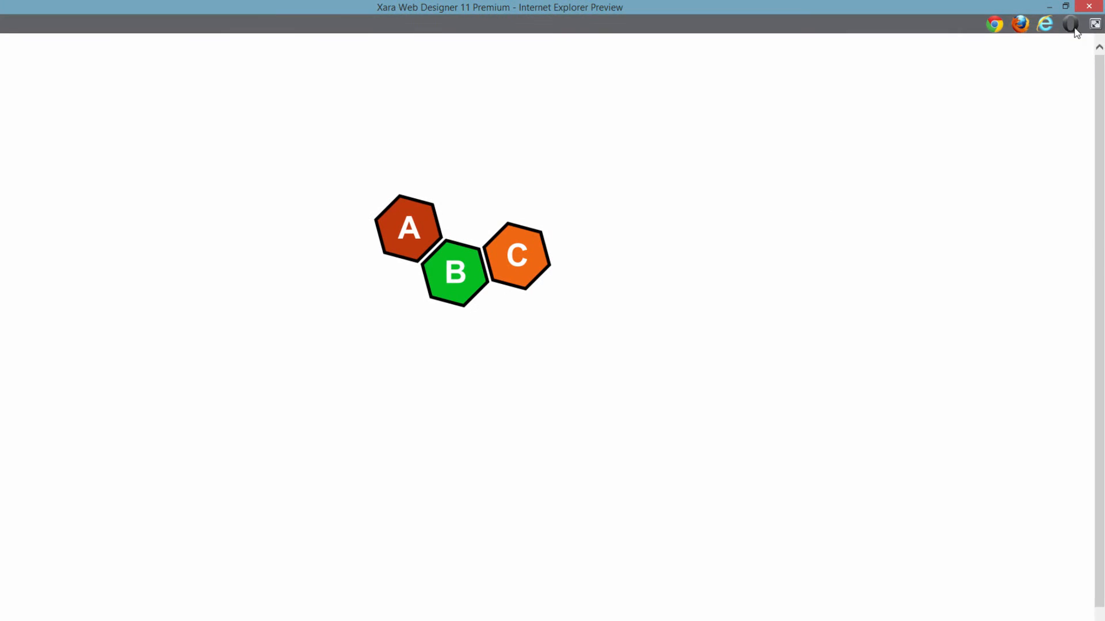
click(1088, 6)
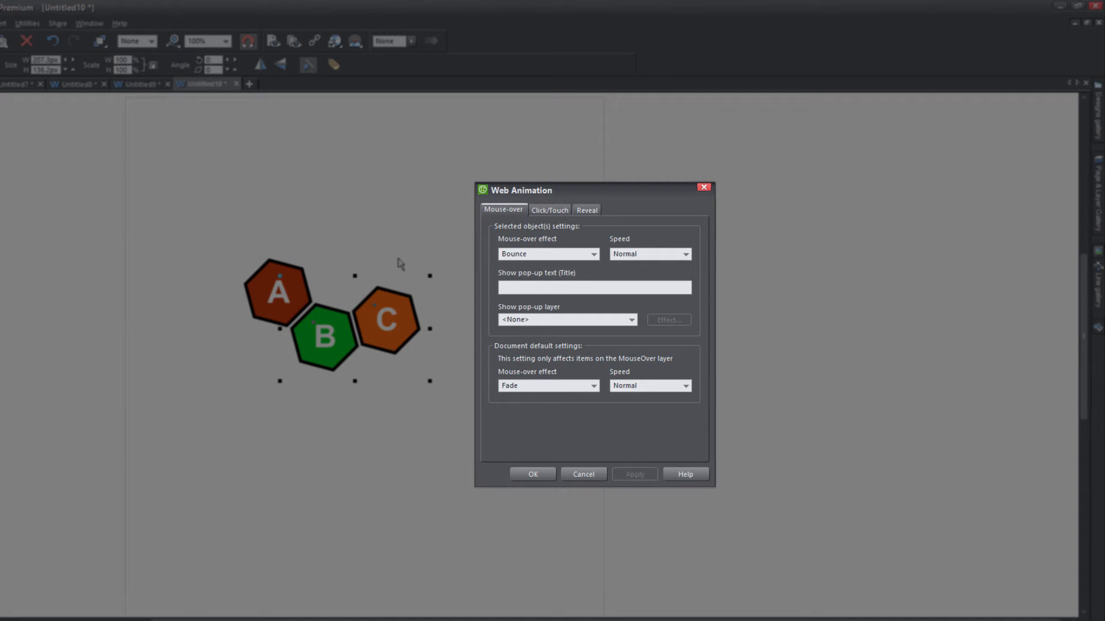
Step: Apply the Rubber band click effect to hexagon C alone and preview the page
click(552, 211)
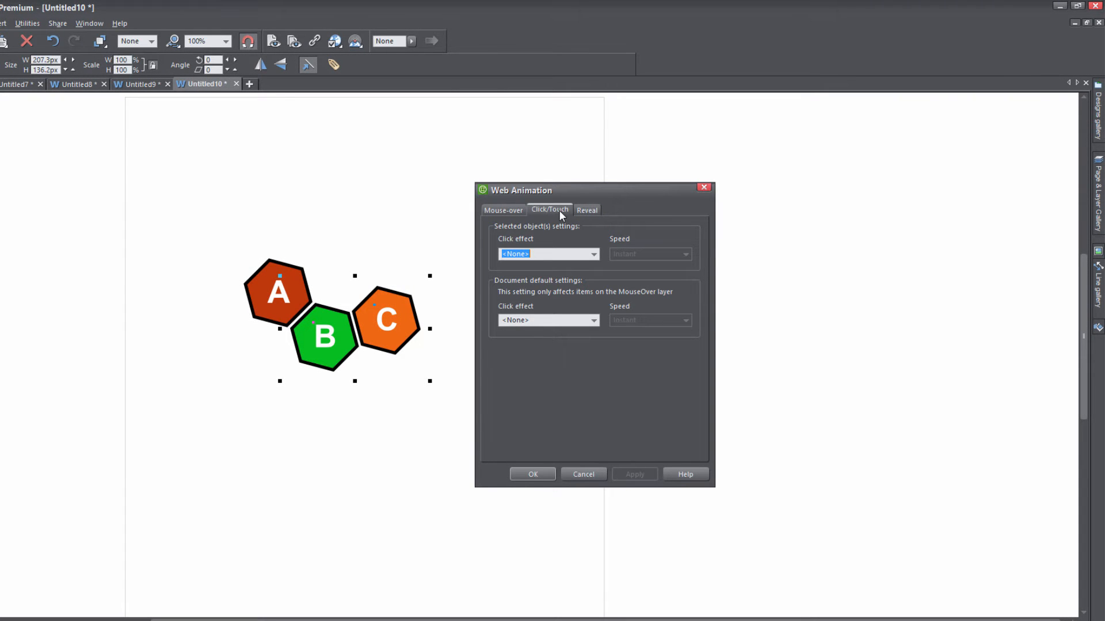
click(406, 239)
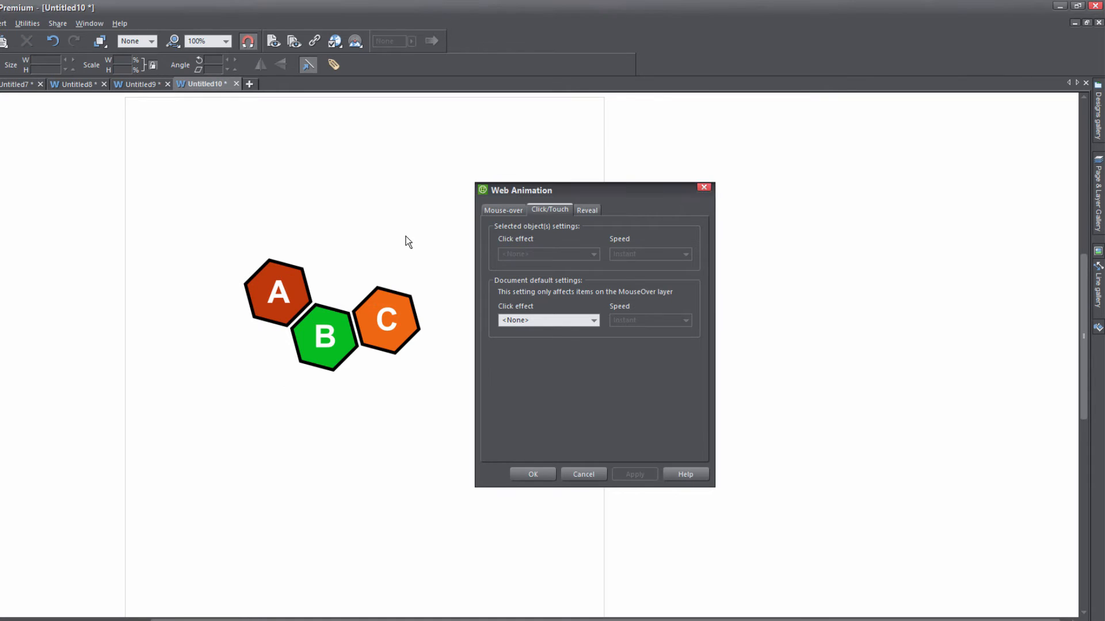
click(388, 333)
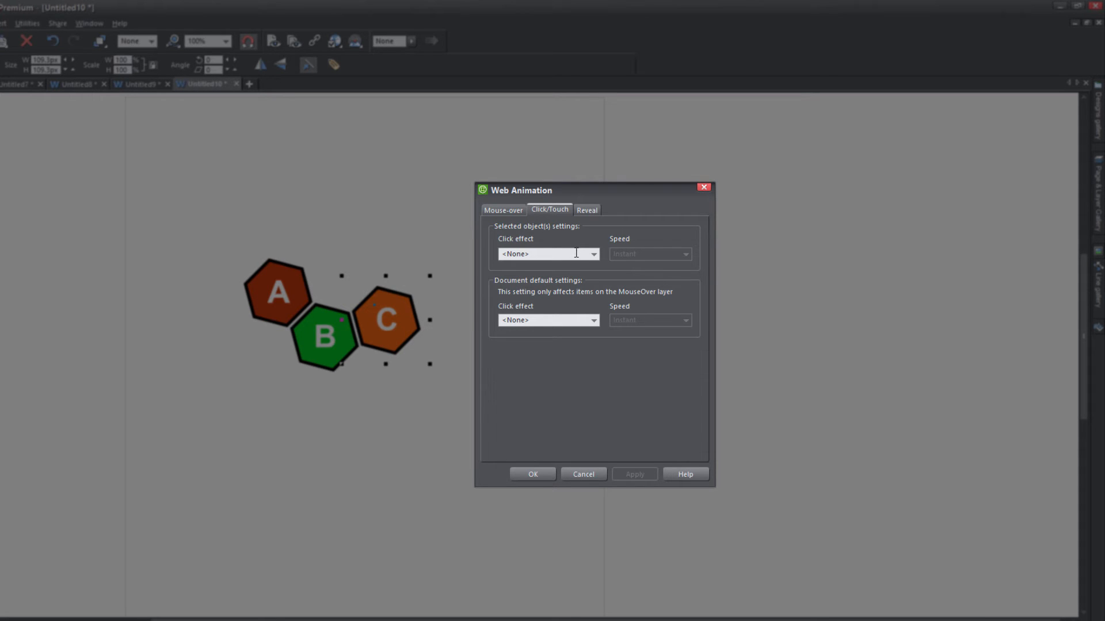
click(594, 254)
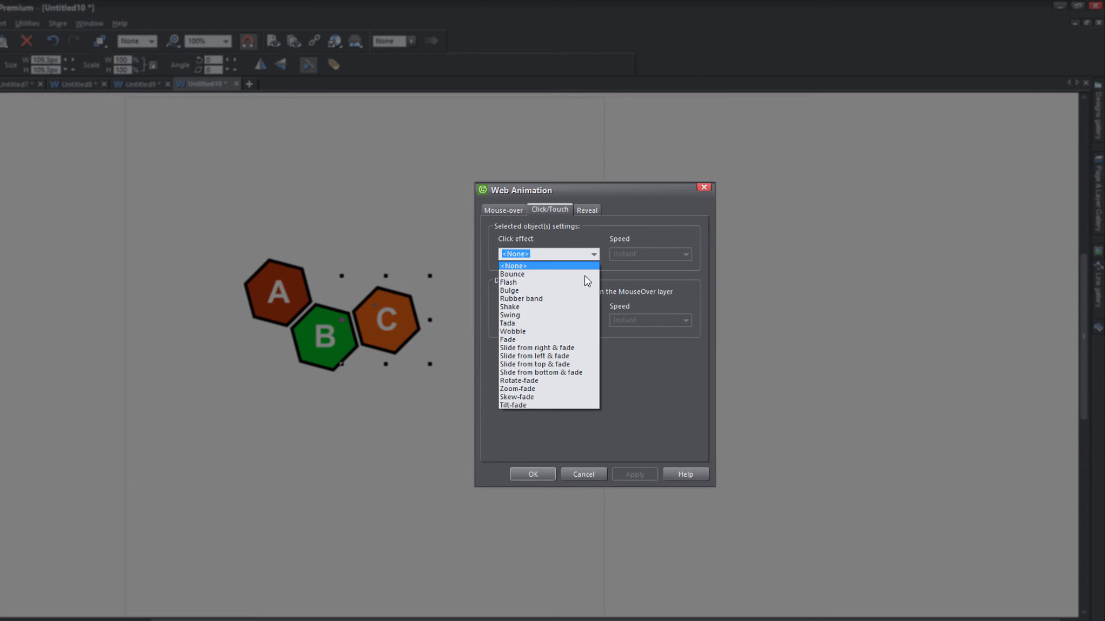
click(563, 299)
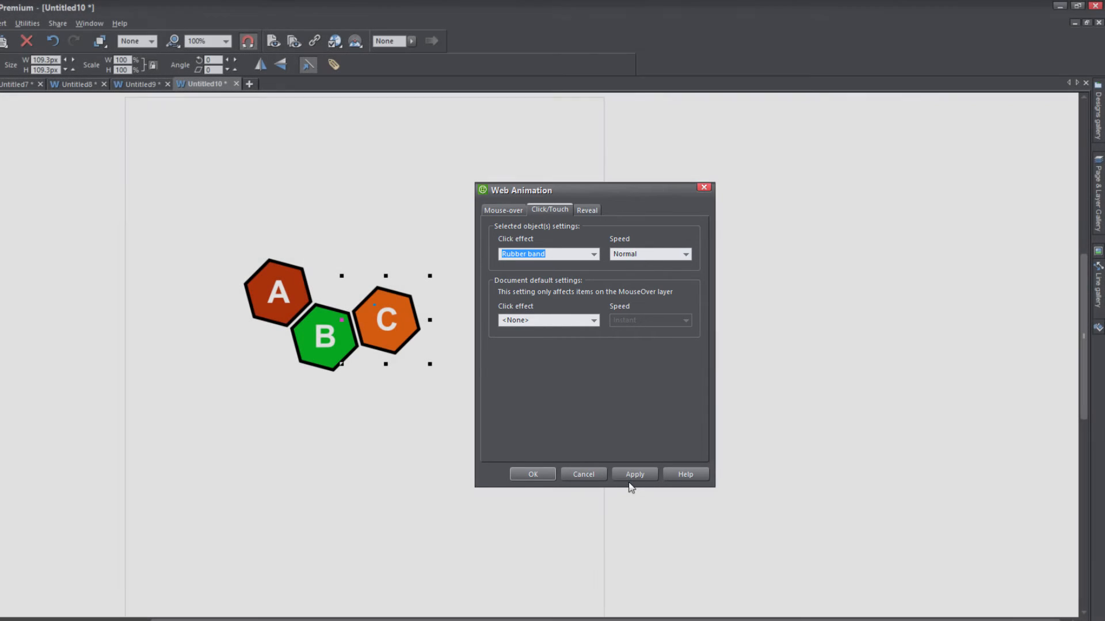
click(632, 476)
key(F5)
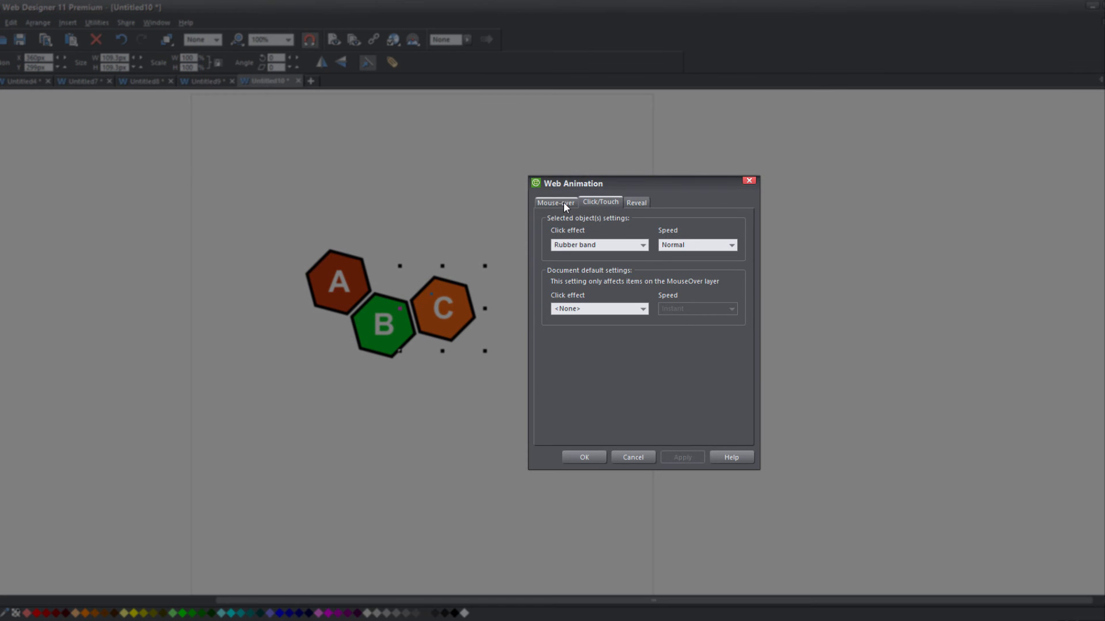
Step: Remove the mouse-over effect from hexagon C, keeping its click effect, and preview the page
click(563, 201)
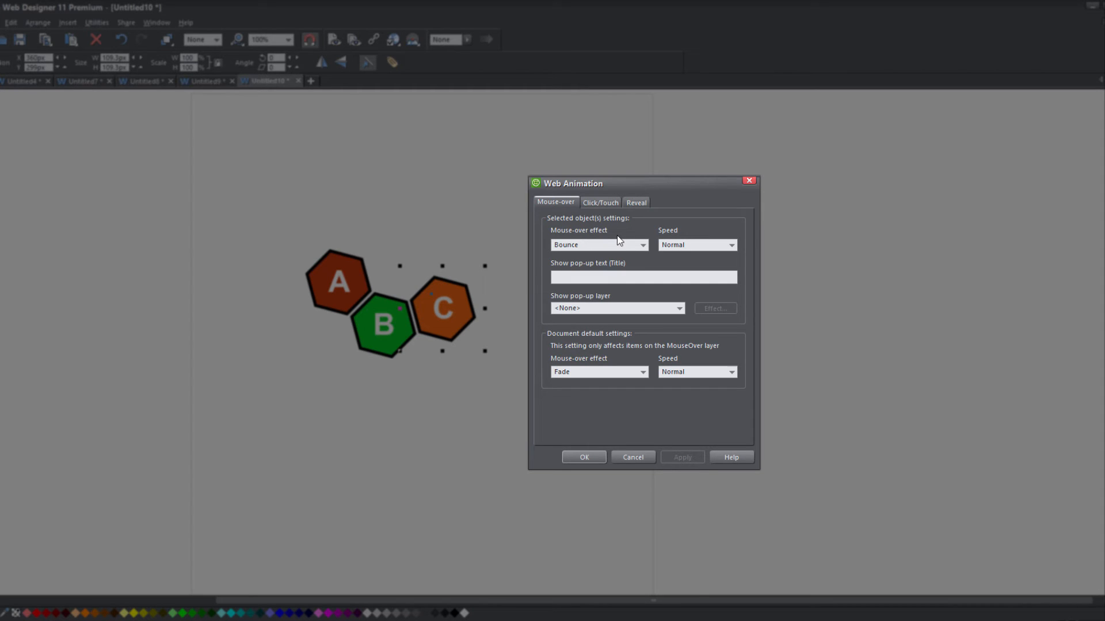
click(641, 246)
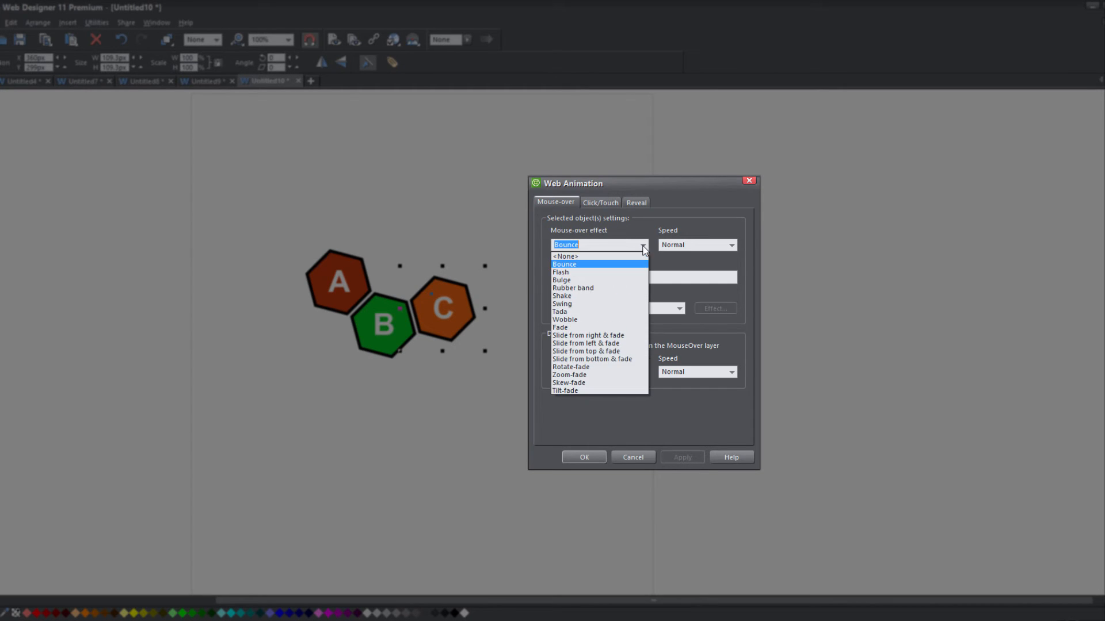
click(629, 257)
click(686, 460)
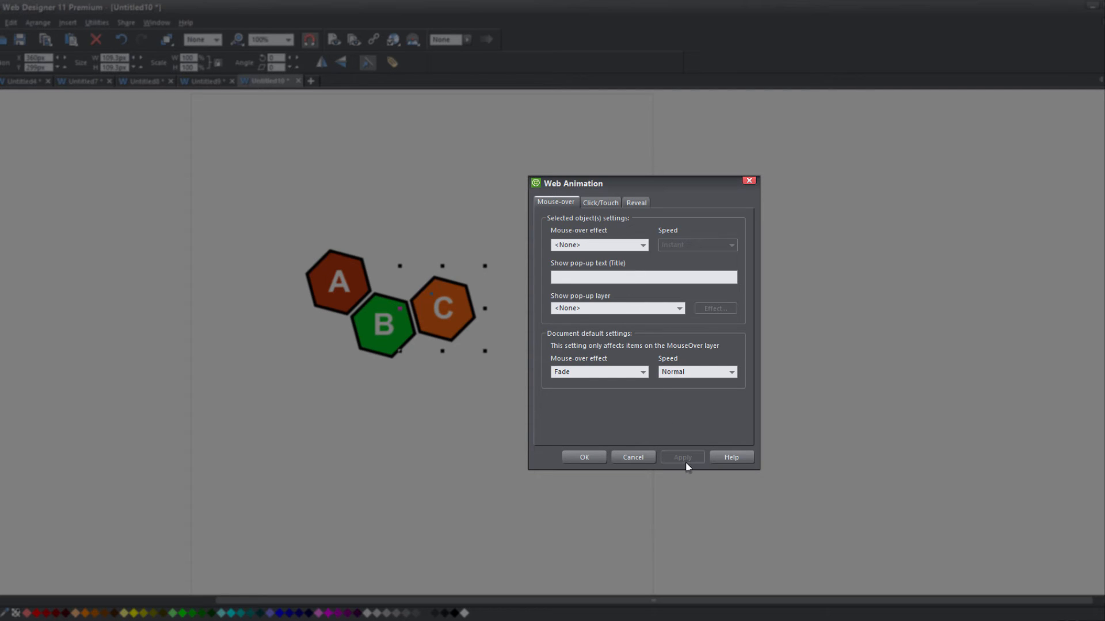
click(602, 202)
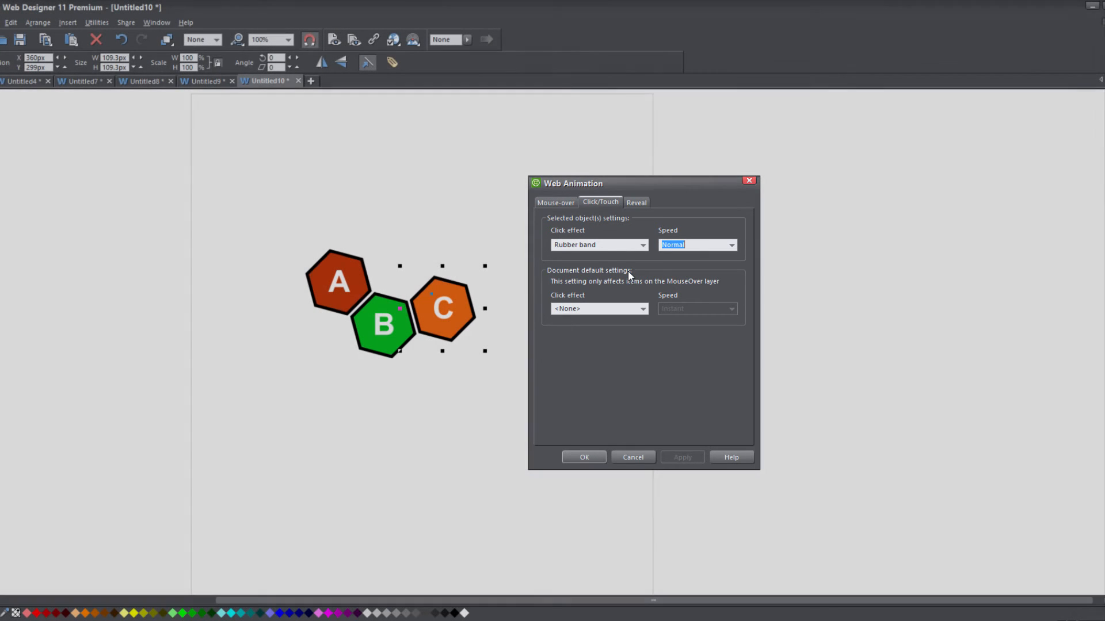
key(F5)
Step: Move hexagon C well below hexagons A and B, to about X 305 px, Y 675 px
click(482, 383)
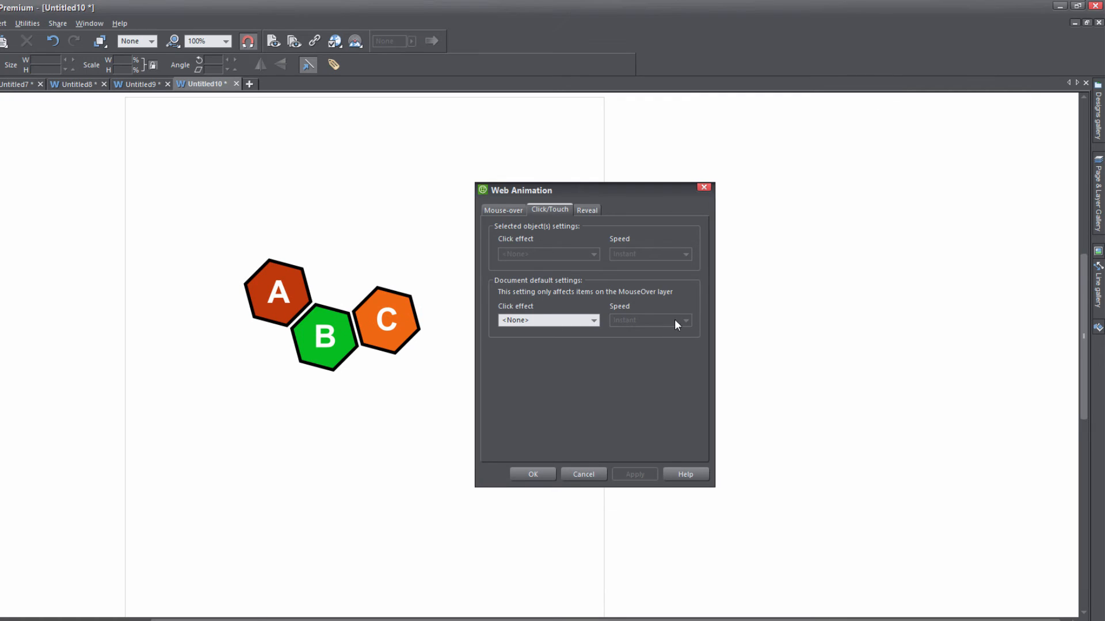
click(505, 211)
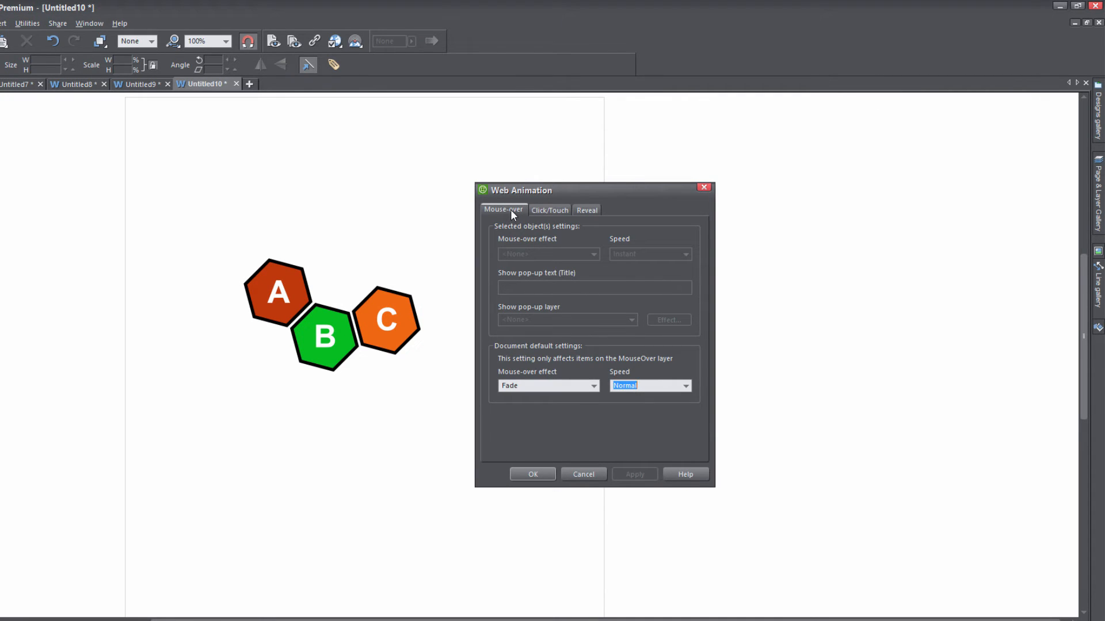
click(388, 343)
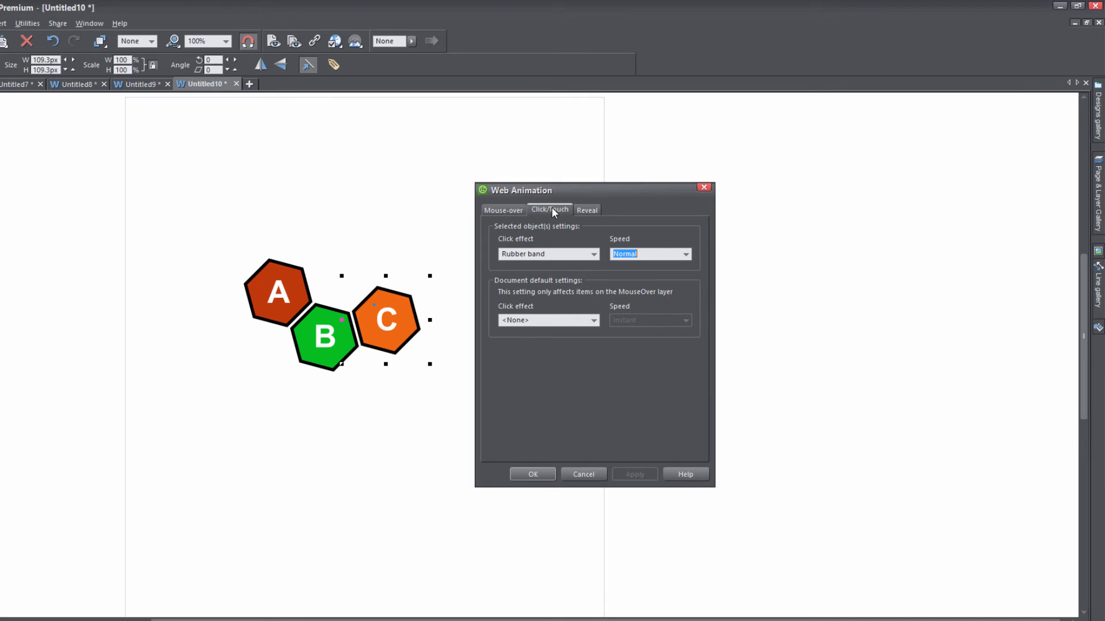
click(588, 209)
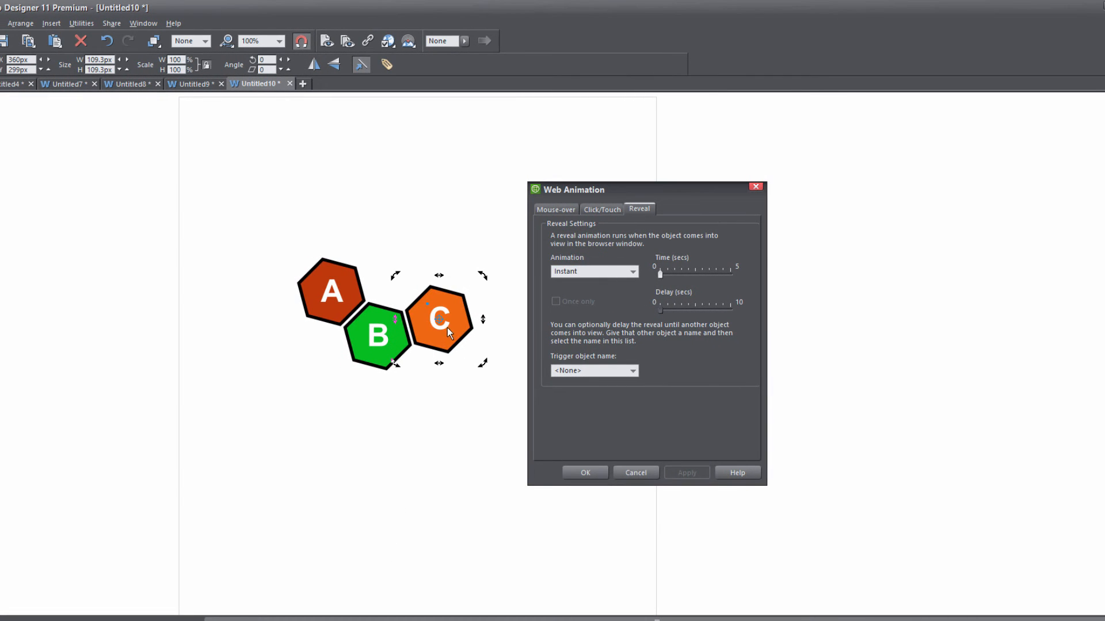
drag(438, 332, 405, 548)
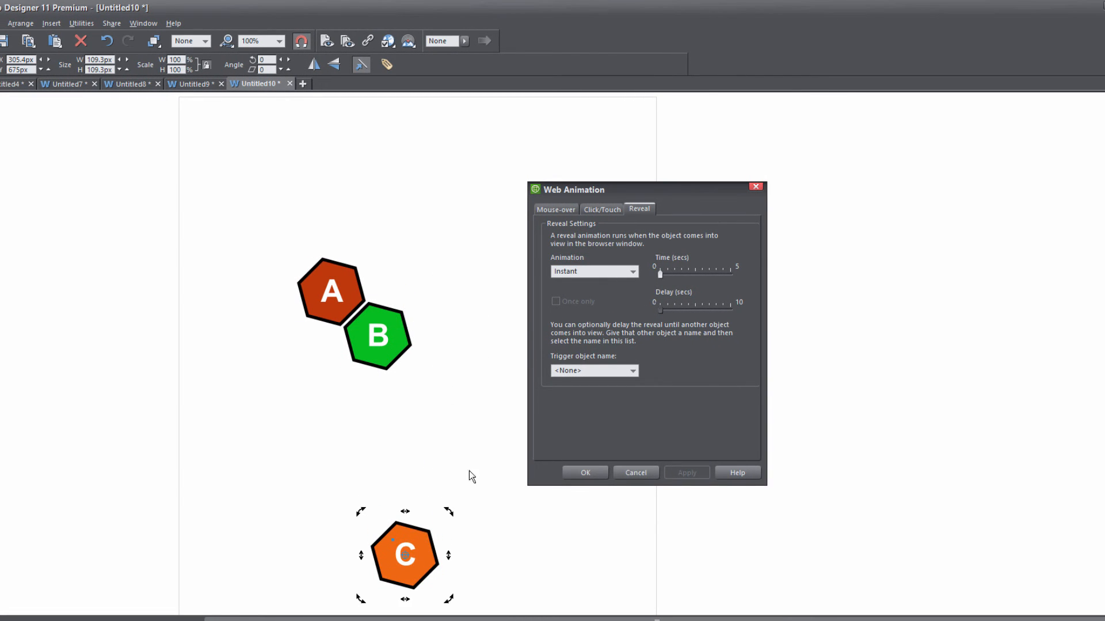
Step: Remove the click effect from hexagon C by setting it to <None>, and apply the change
click(611, 208)
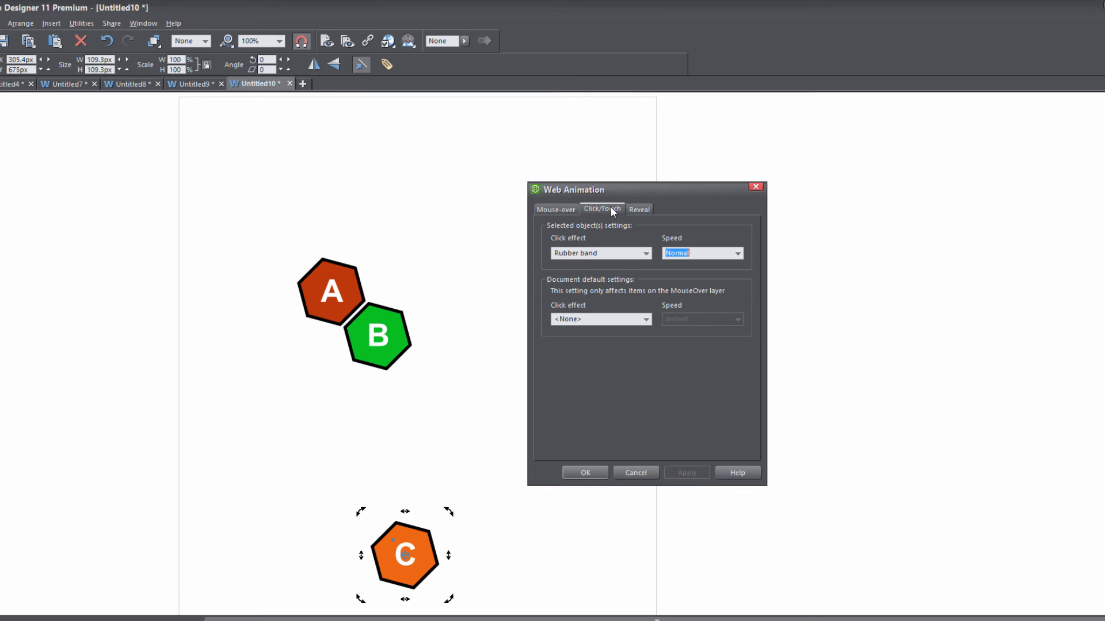
click(646, 253)
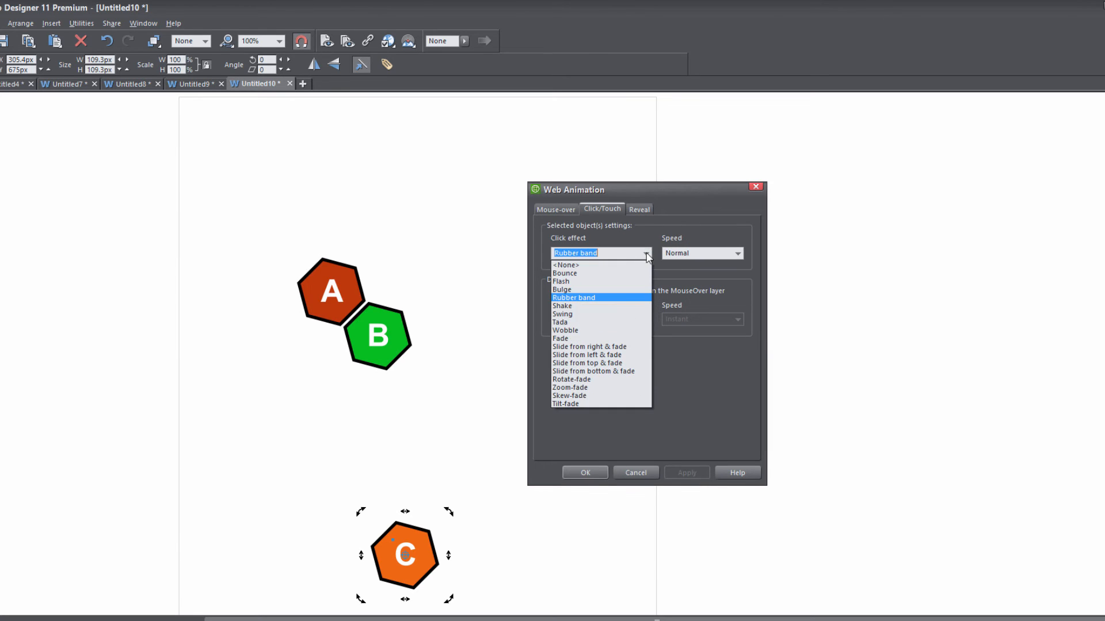
click(633, 268)
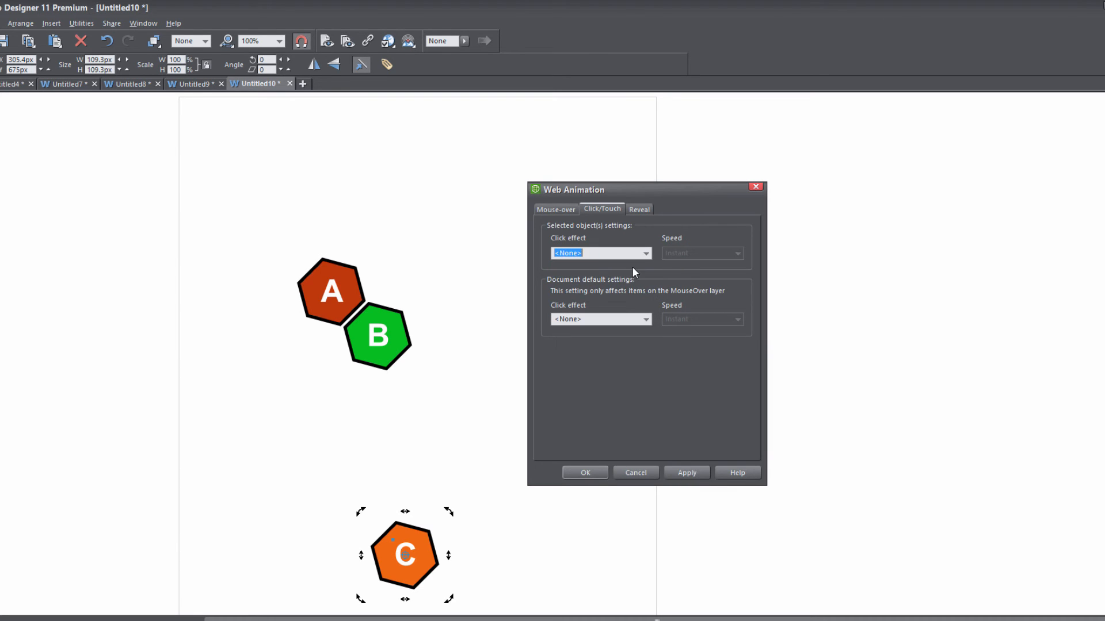
click(686, 473)
Step: Apply the Slide in from right reveal animation to hexagon C and preview the page
click(640, 209)
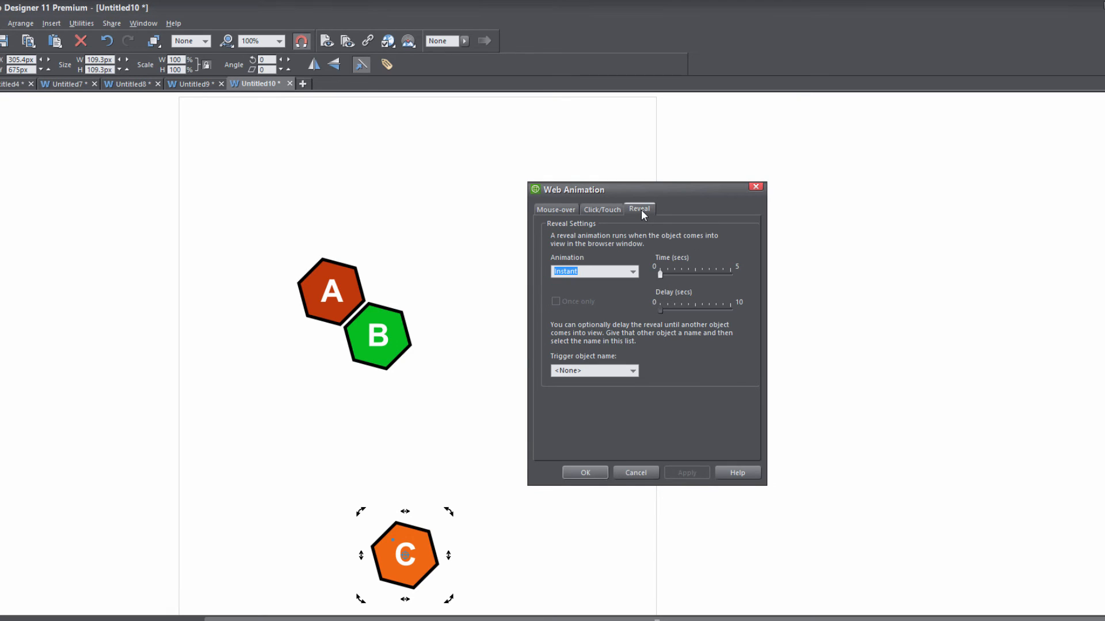
click(635, 271)
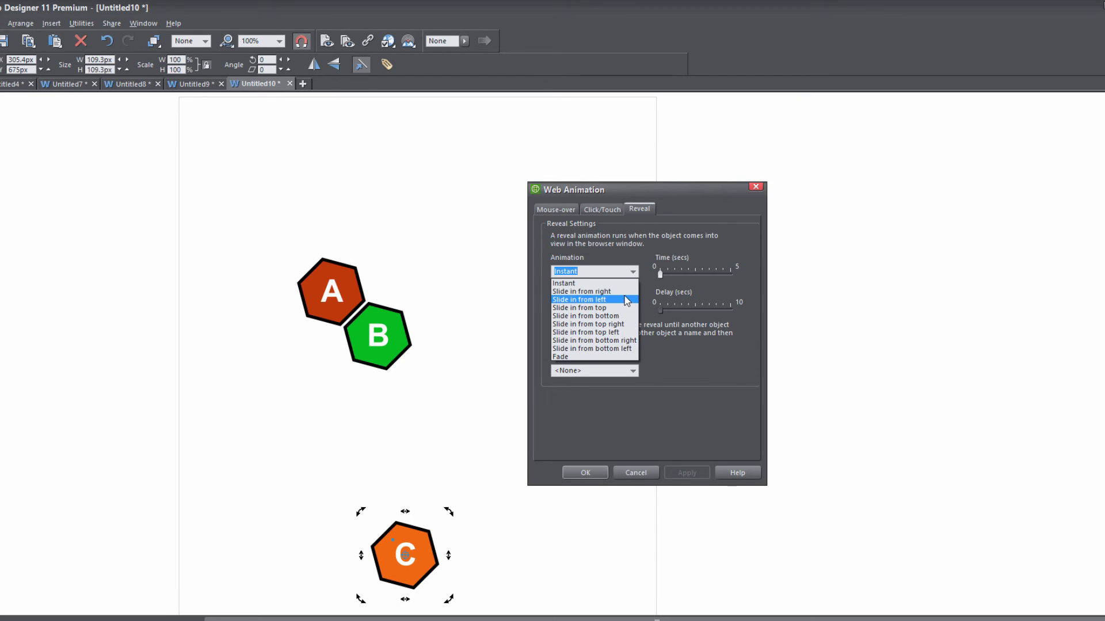
click(624, 292)
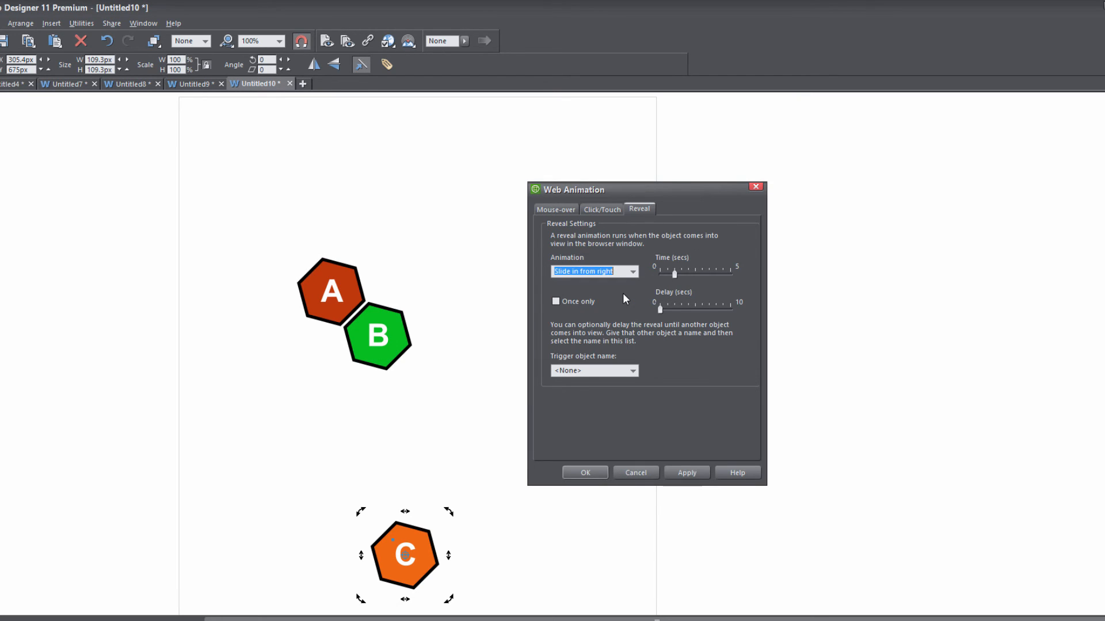
click(680, 476)
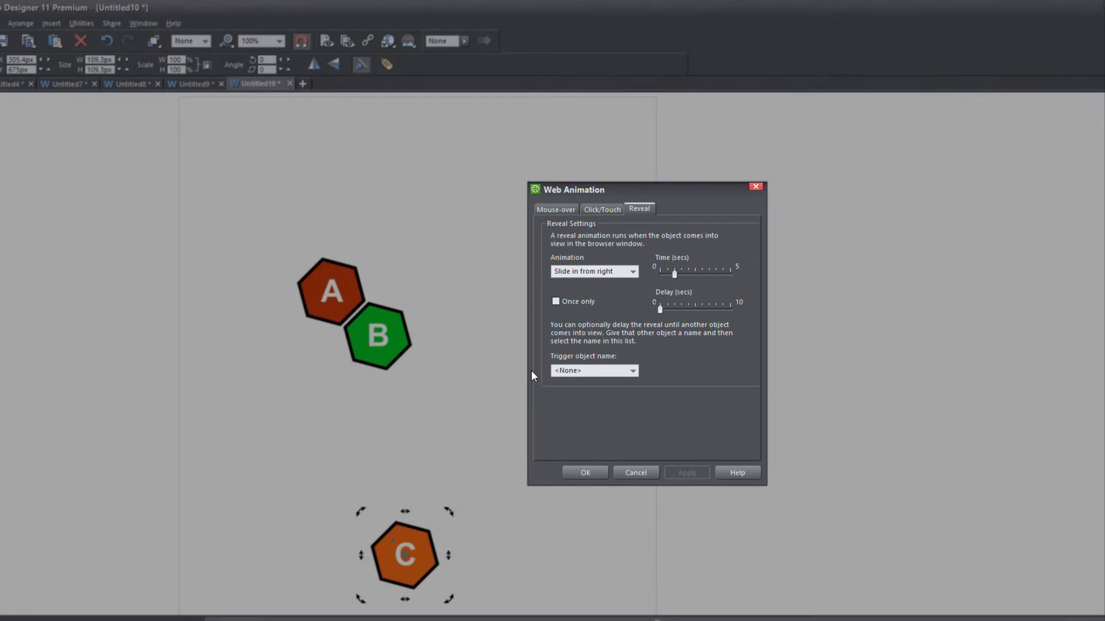
key(F5)
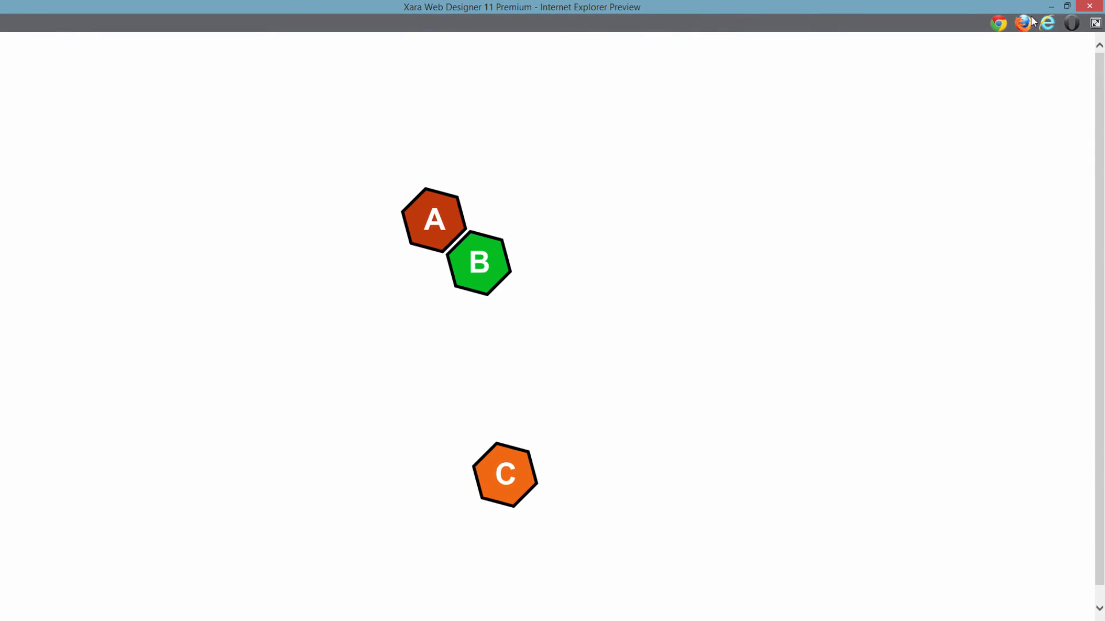
click(1089, 6)
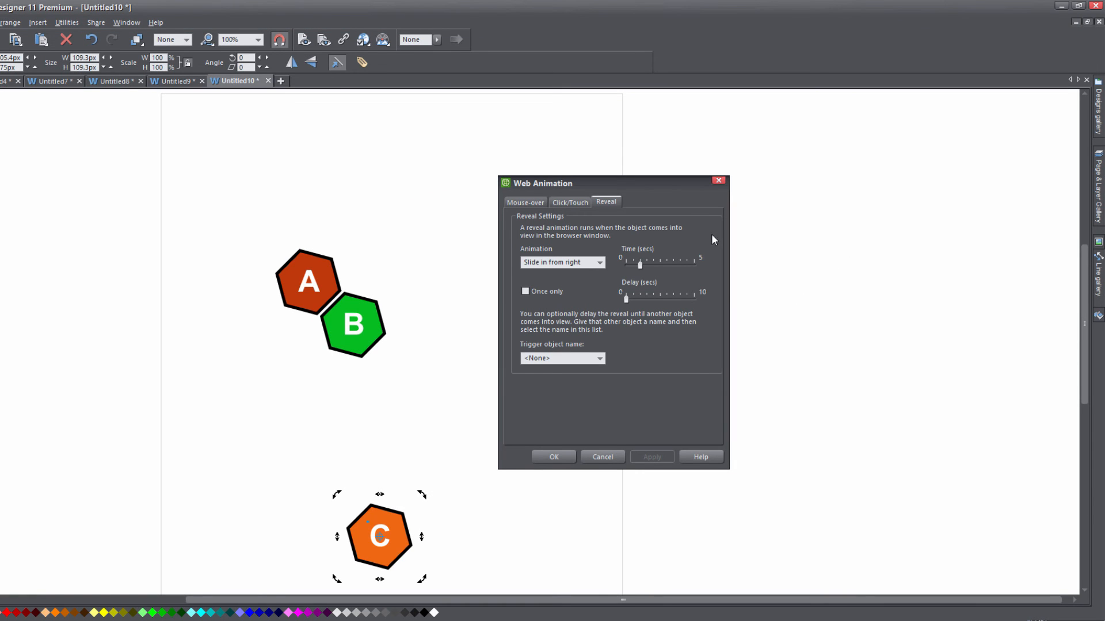
Step: Lengthen the page by extending its bottom edge downward, and move hexagon C down close to the new bottom edge
drag(665, 181, 904, 150)
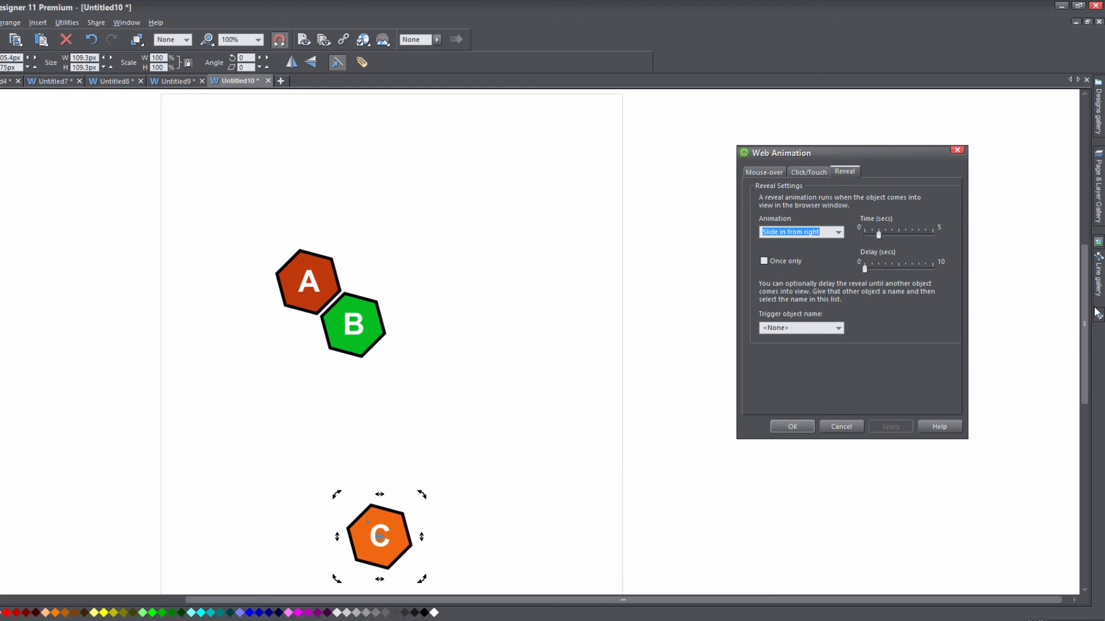
drag(1083, 337, 1084, 467)
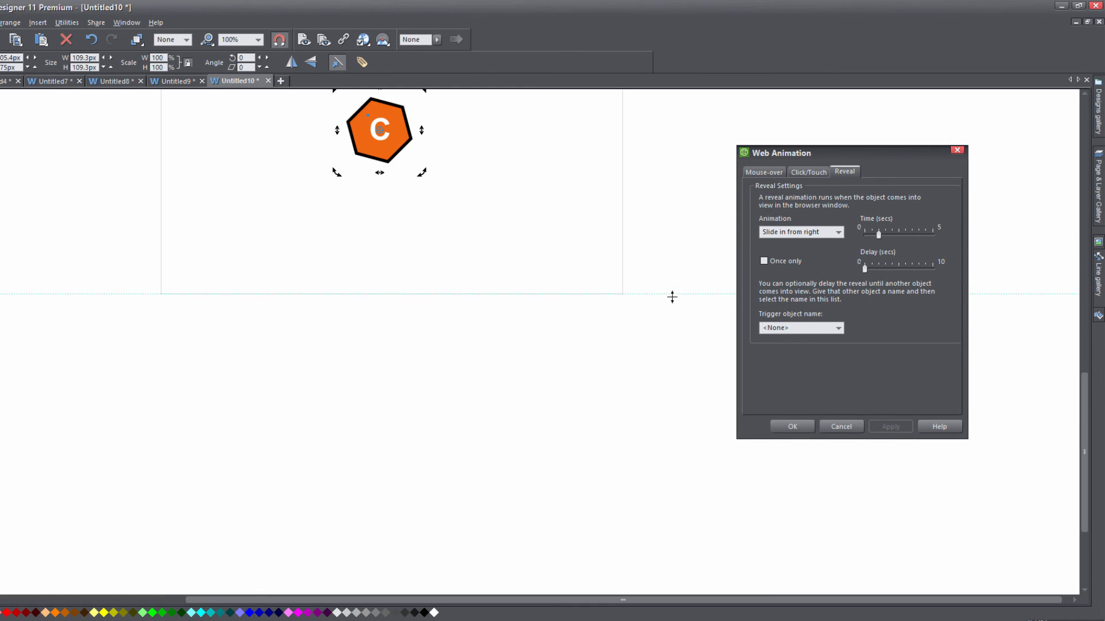
drag(672, 296, 679, 532)
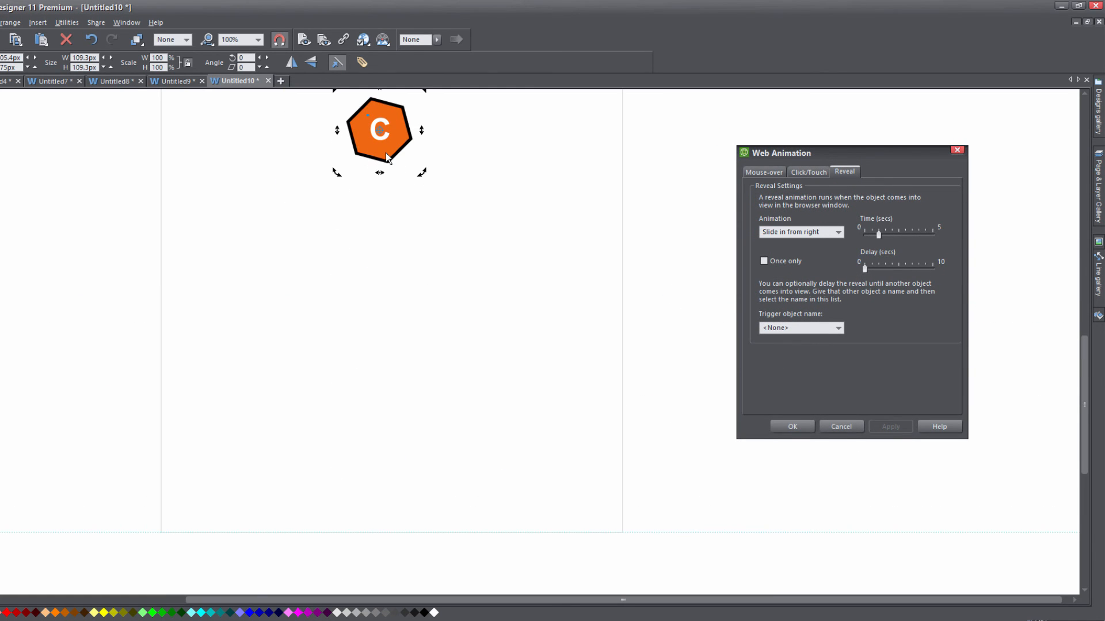
drag(387, 156, 394, 476)
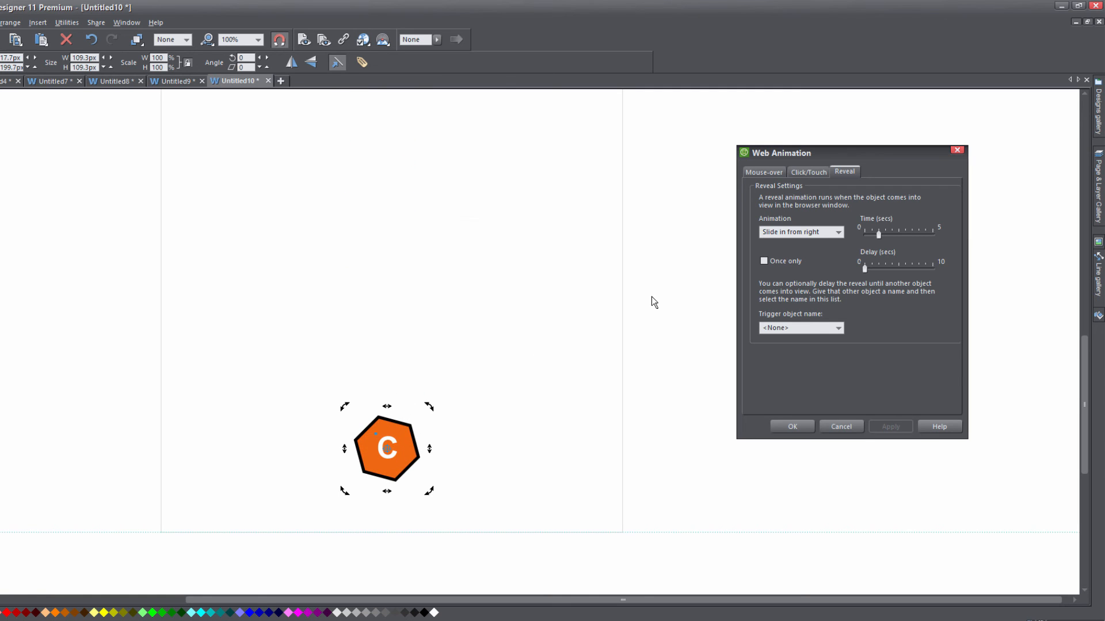
Step: Preview the lengthened page twice, scrolling down to hexagon C each time to check its reveal animation
key(F5)
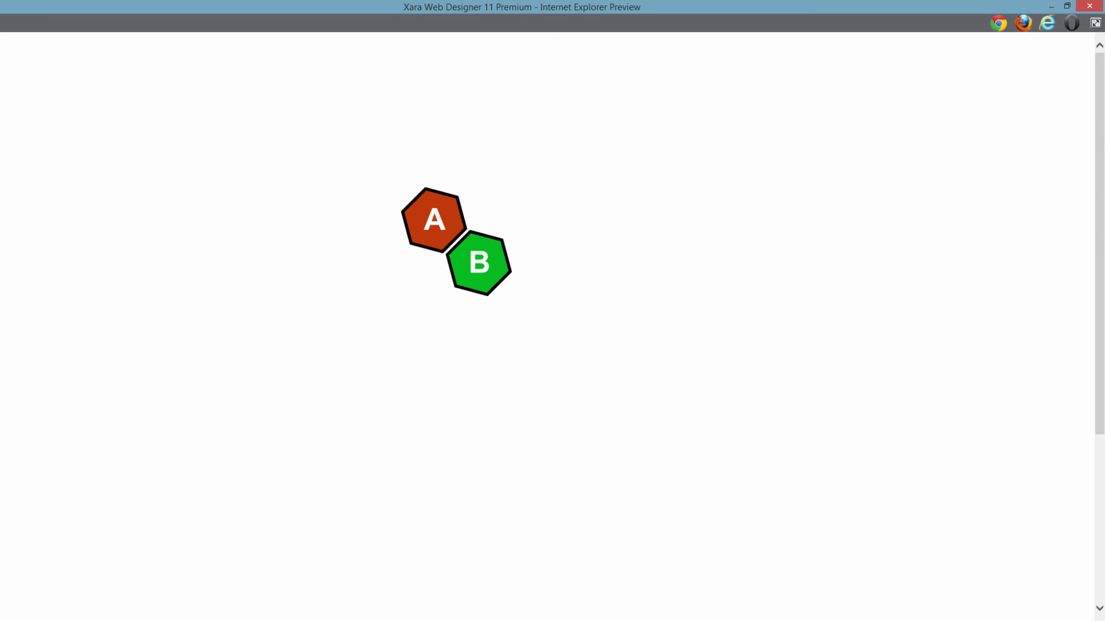
drag(1101, 290, 1102, 486)
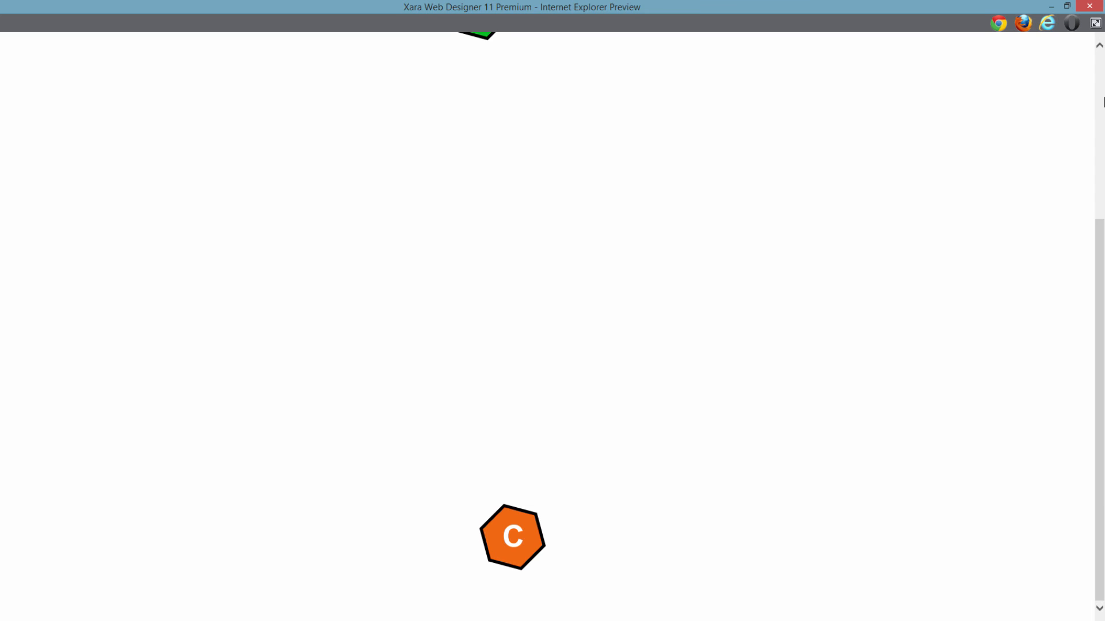
click(1089, 6)
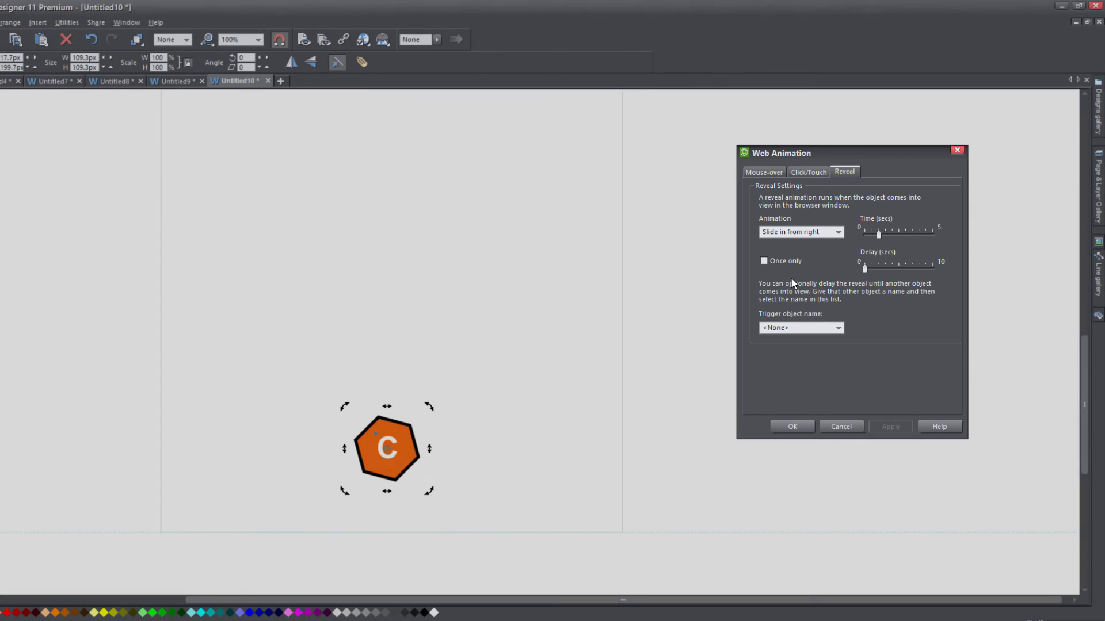
key(F5)
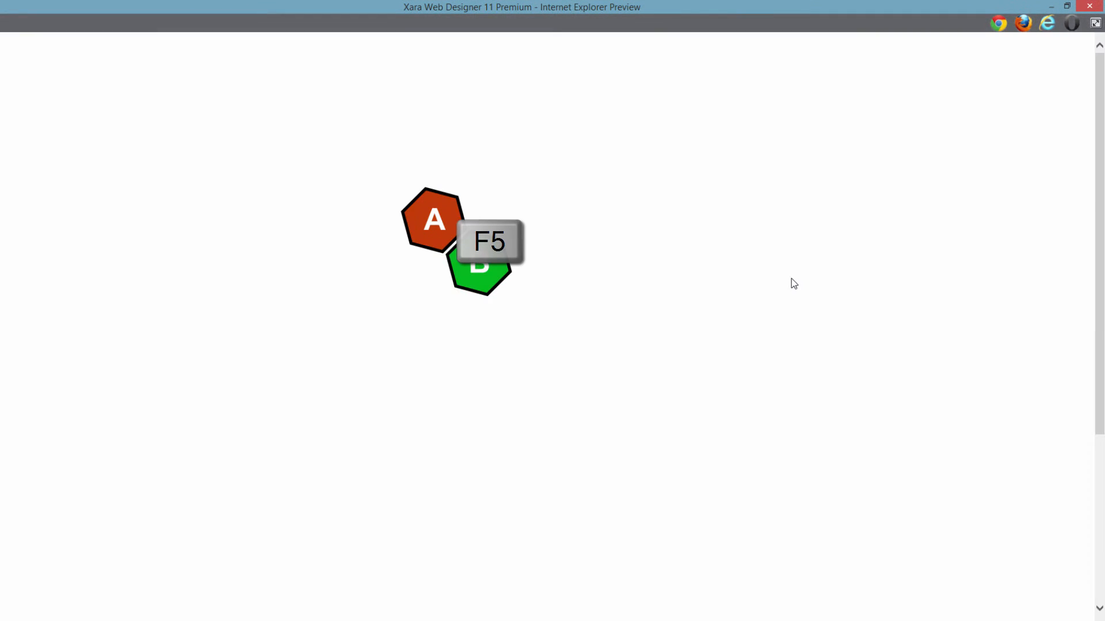
drag(1090, 179, 1101, 433)
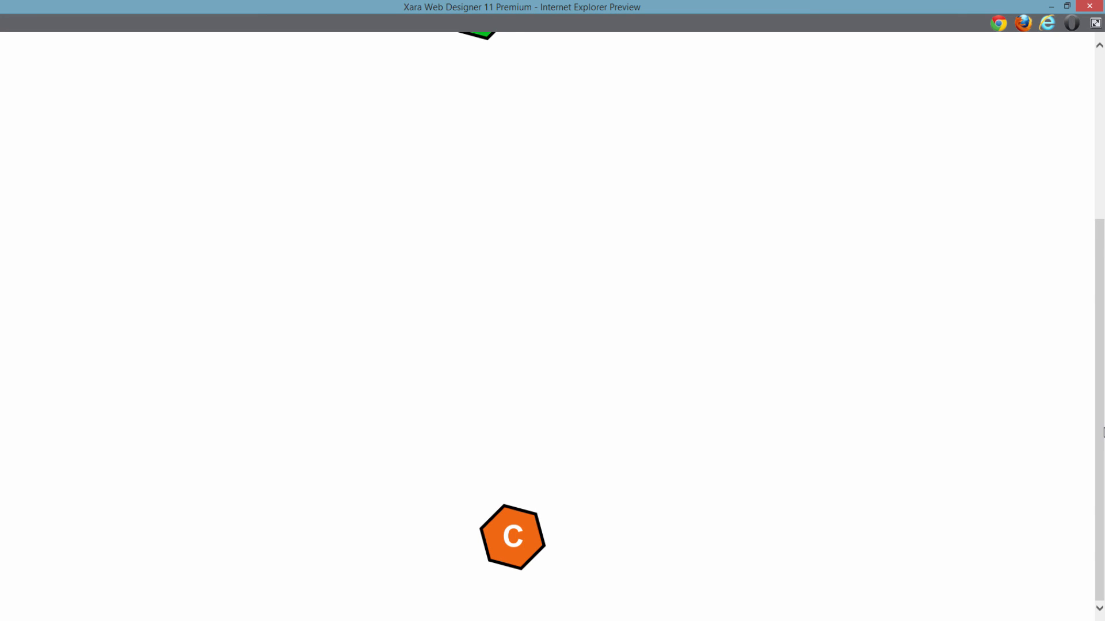
drag(1103, 433, 1102, 518)
click(1089, 6)
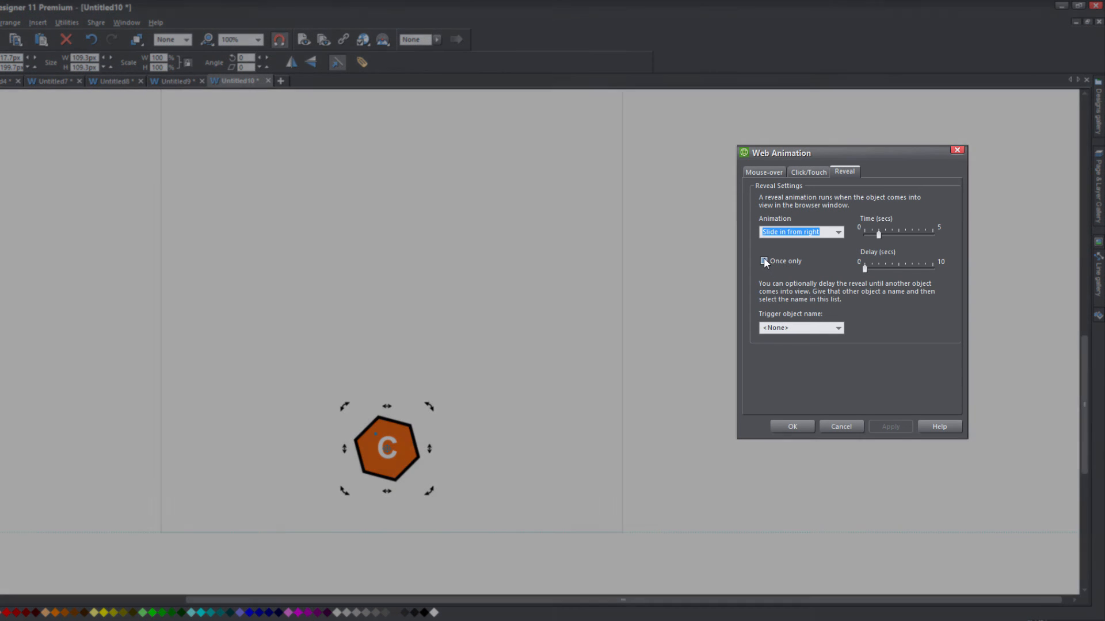
Step: Set hexagon C's reveal animation to run once only, and preview it by scrolling through the page
click(764, 260)
click(889, 426)
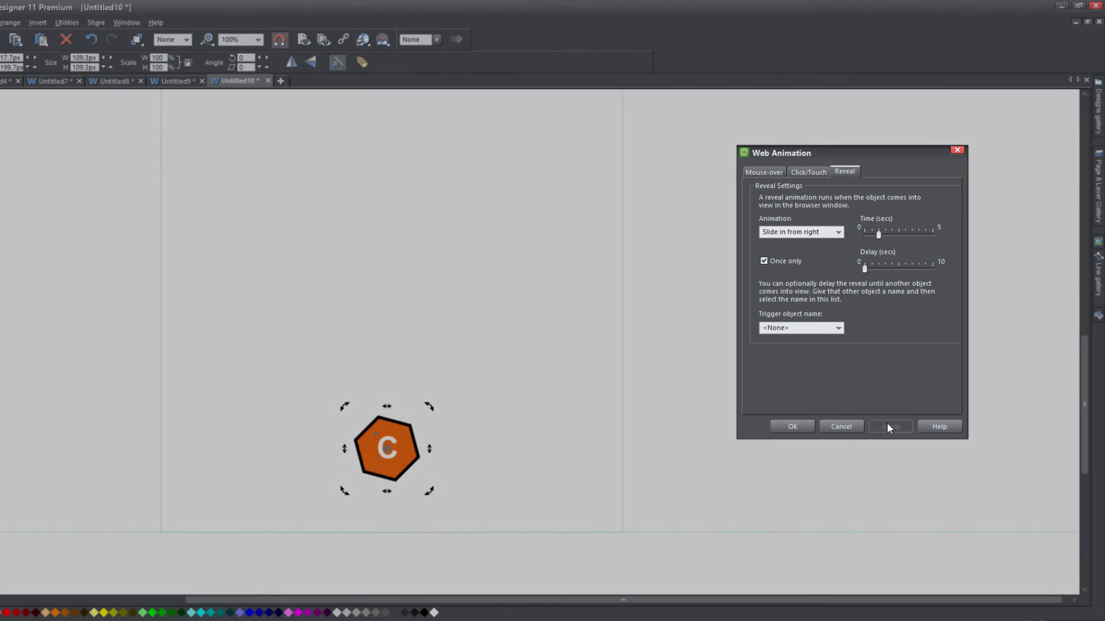
key(F5)
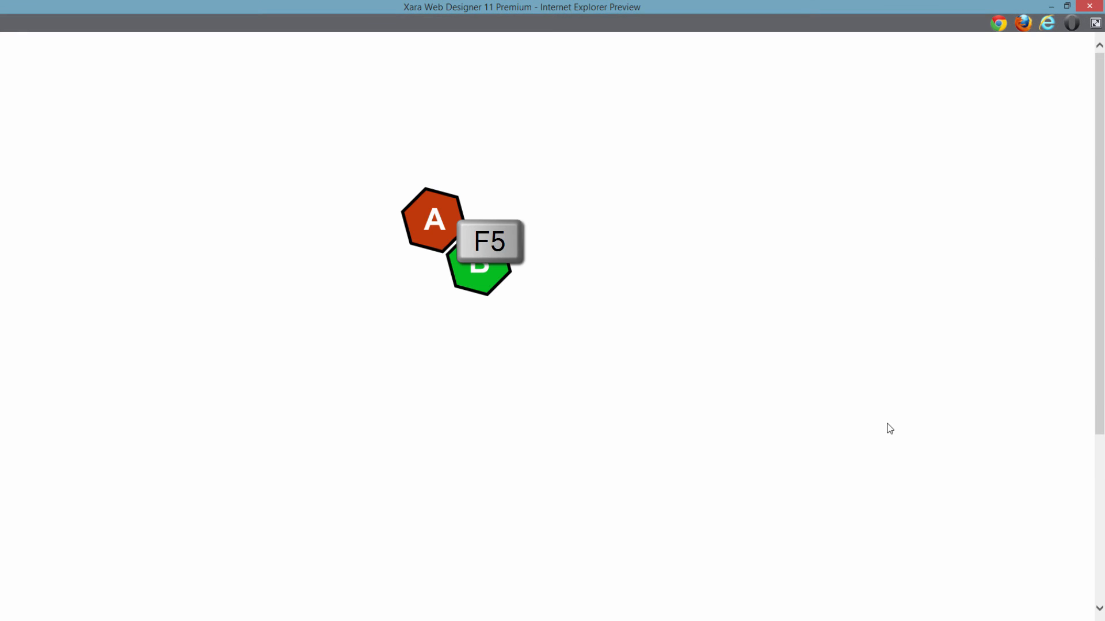
drag(1103, 315, 1103, 444)
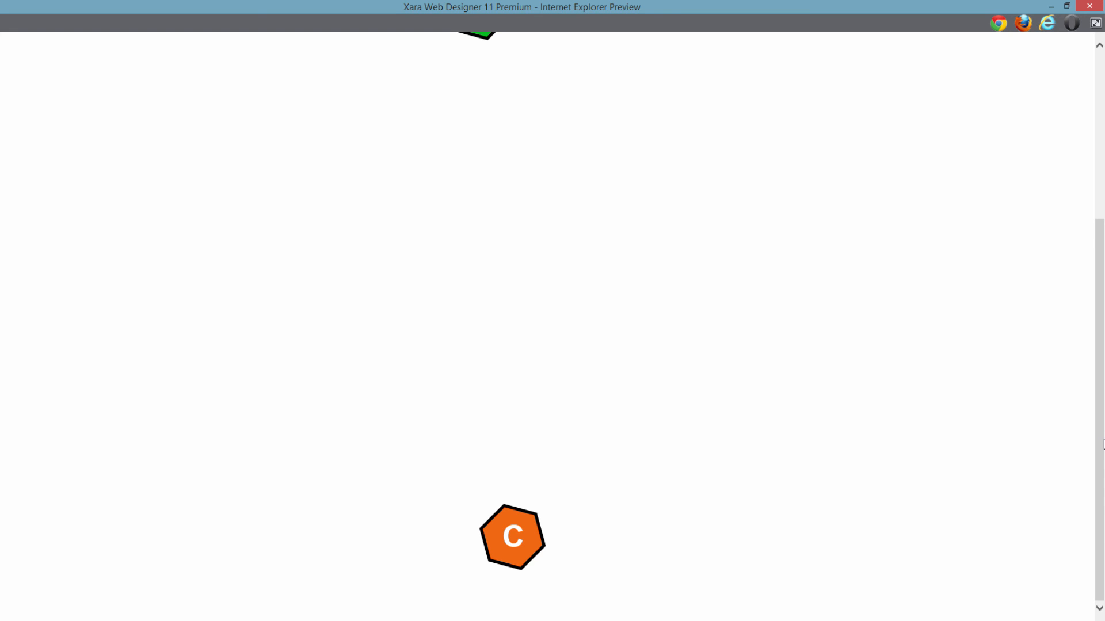
drag(1103, 444, 1102, 503)
drag(1103, 503, 1103, 562)
mouse_move(1103, 562)
mouse_down()
mouse_move(1102, 375)
mouse_move(1103, 563)
mouse_up()
click(1090, 6)
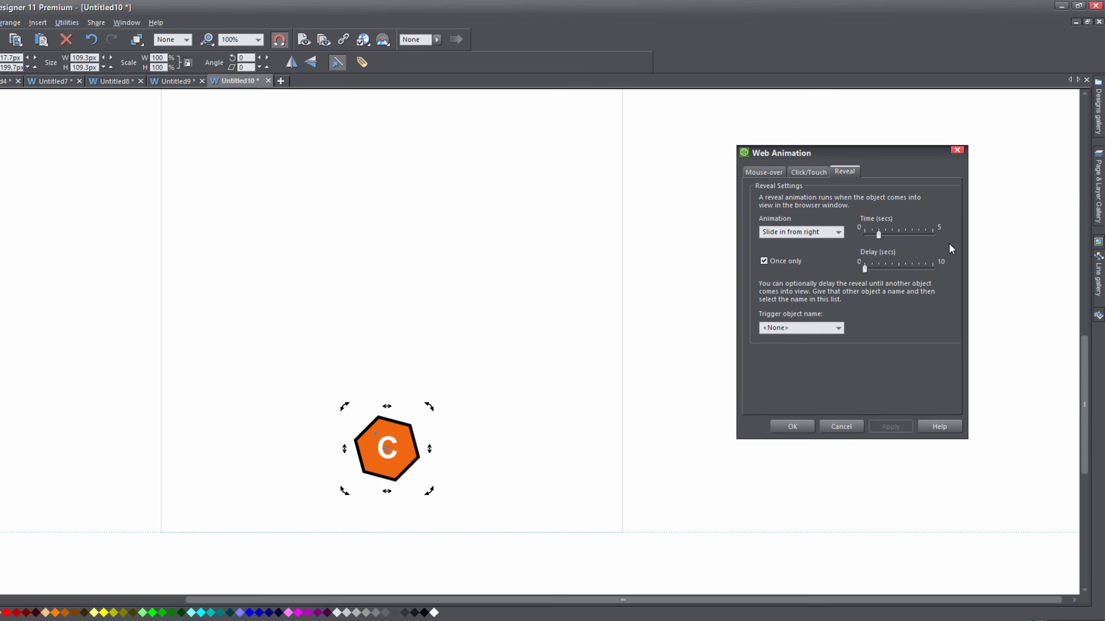